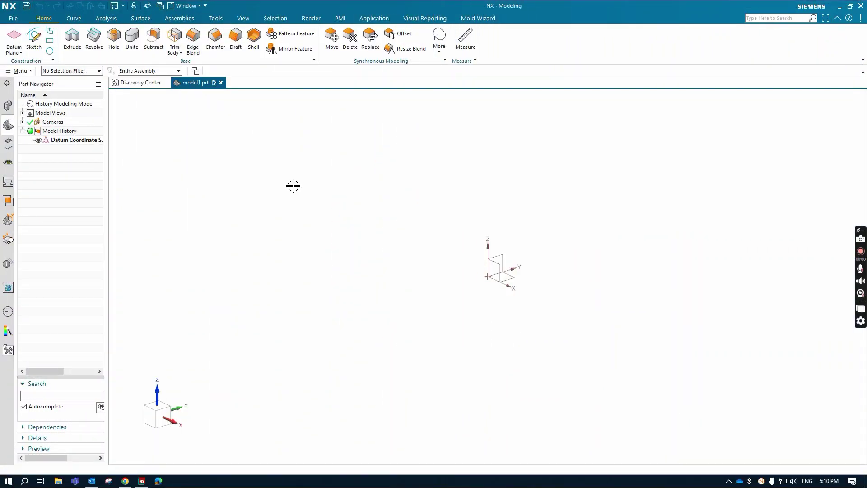
Create a new sketch on the Front datum plane.
{"action": "left_click", "coordinate": [34, 38]}
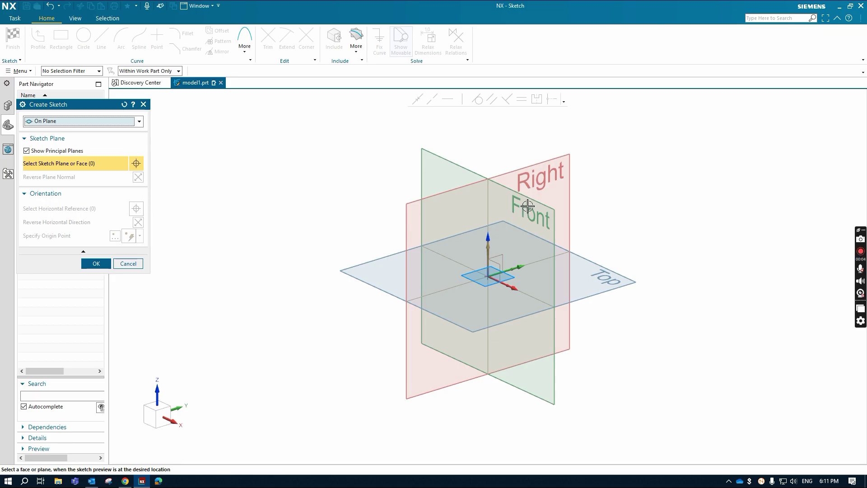
{"action": "left_click", "coordinate": [527, 206]}
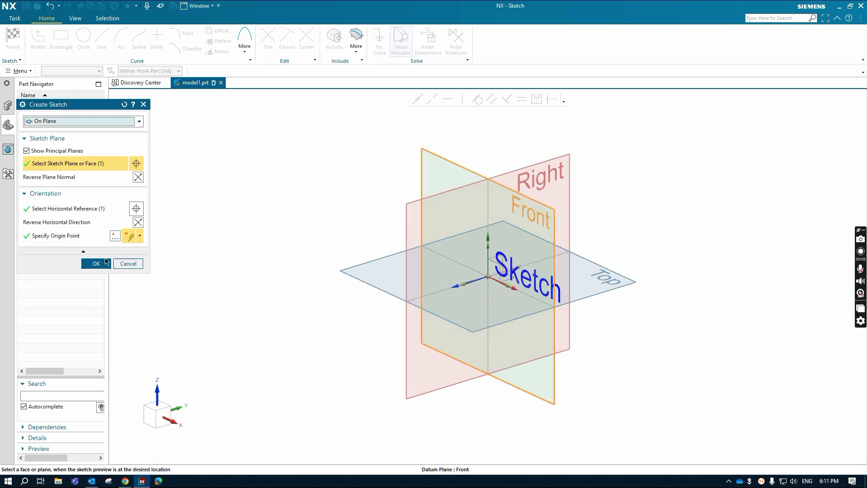
{"action": "left_click", "coordinate": [96, 264]}
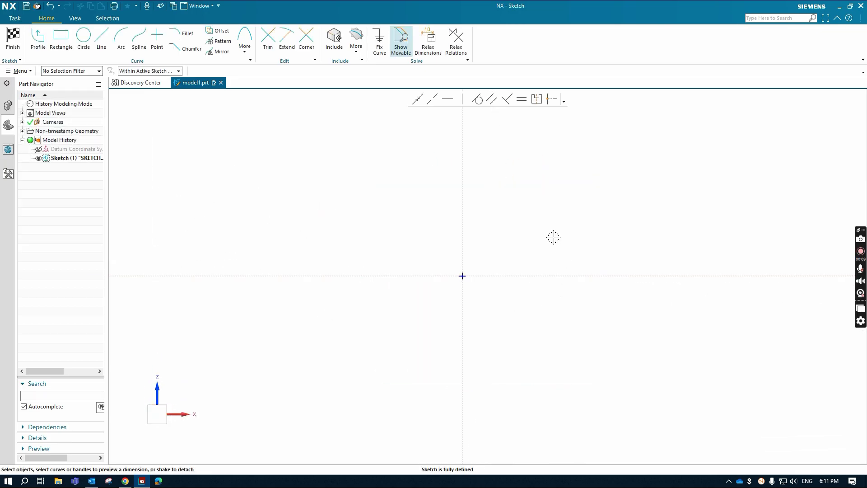
Draw the right side of the stepped profile: the verticals, short step and long top line.
{"action": "left_click", "coordinate": [101, 40]}
{"action": "left_click", "coordinate": [632, 275]}
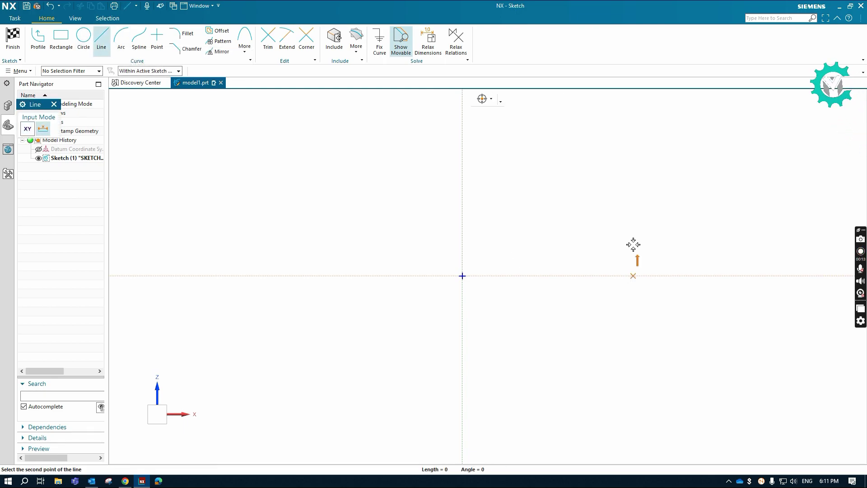
{"action": "left_click", "coordinate": [632, 162]}
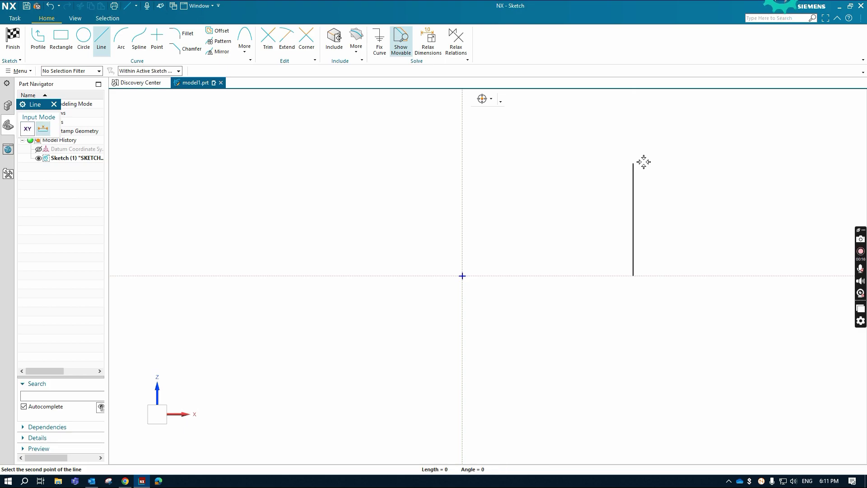
{"action": "left_click", "coordinate": [702, 168]}
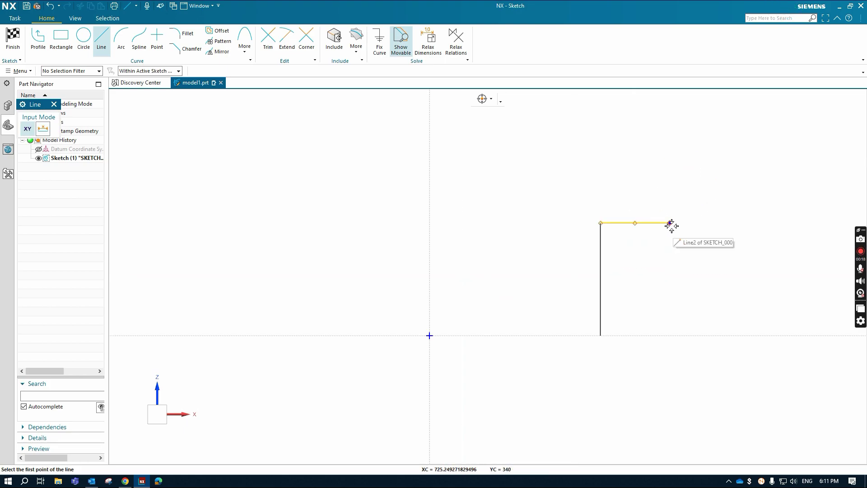
{"action": "left_click", "coordinate": [670, 223]}
{"action": "left_click", "coordinate": [670, 117]}
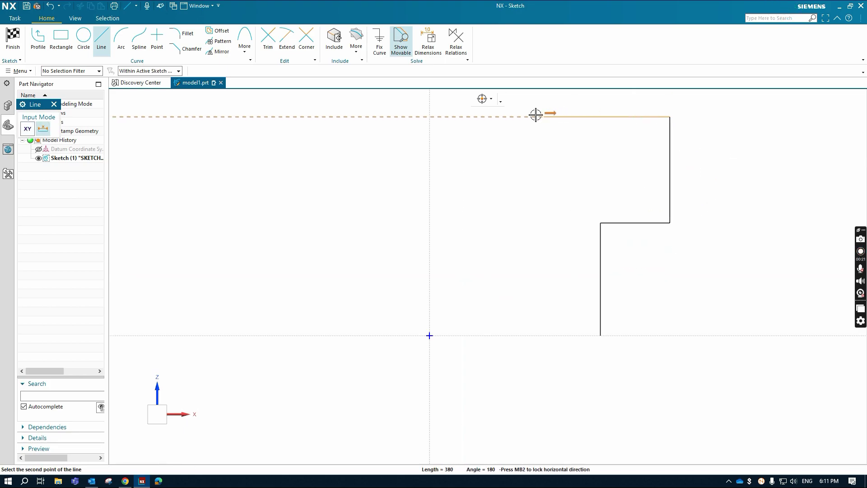
{"action": "left_click", "coordinate": [517, 116]}
Draw the left step down to the X axis and close the profile with a bottom line.
{"action": "left_click", "coordinate": [517, 118]}
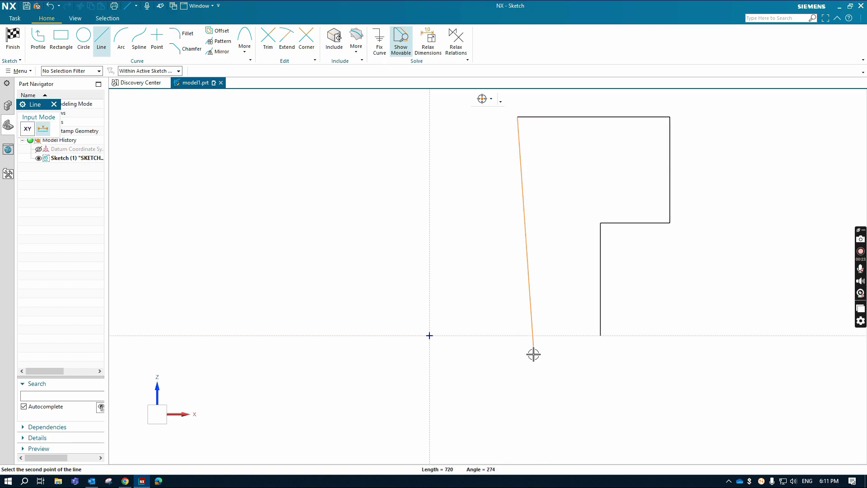
{"action": "left_click", "coordinate": [518, 279]}
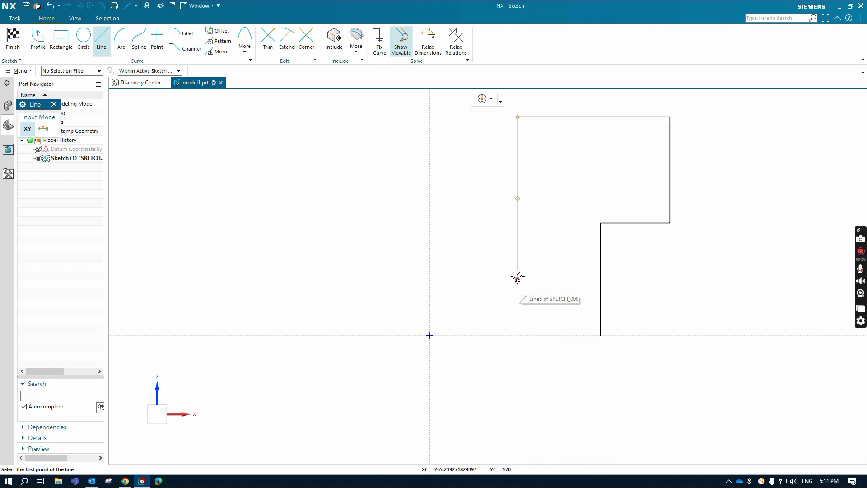
{"action": "left_click", "coordinate": [517, 279]}
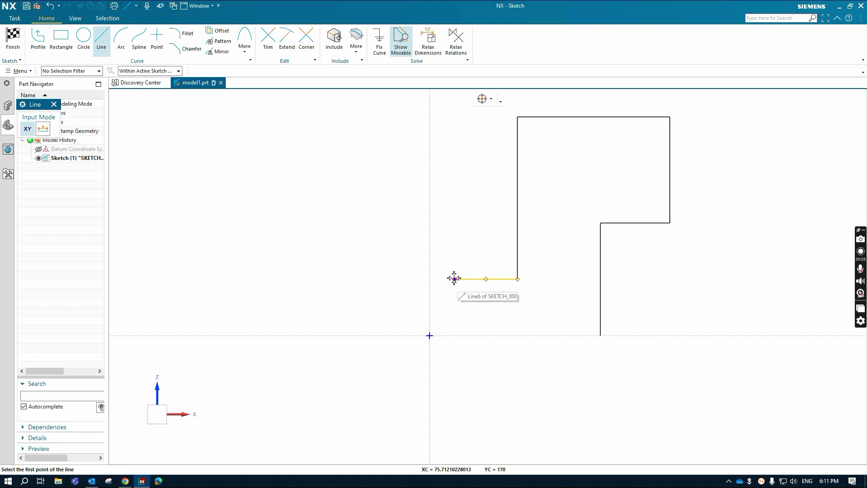
{"action": "left_click", "coordinate": [455, 279]}
{"action": "left_click", "coordinate": [455, 335]}
{"action": "left_click", "coordinate": [454, 336]}
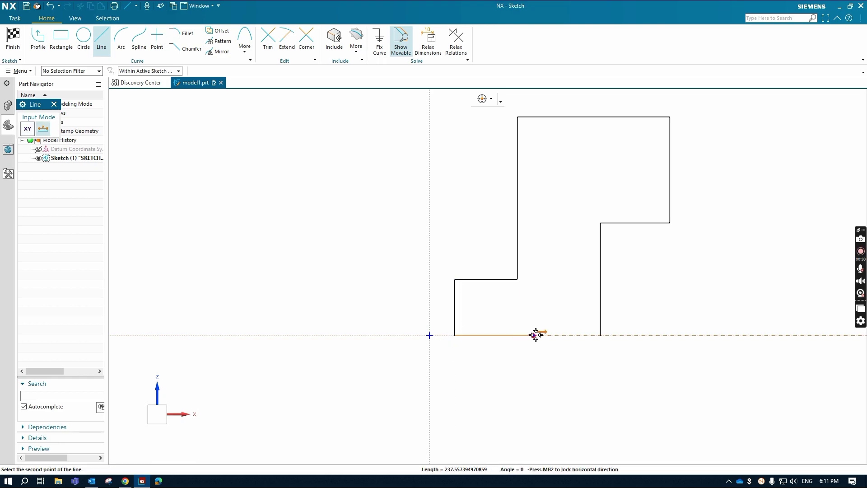
{"action": "left_click", "coordinate": [600, 335]}
{"action": "scroll", "coordinate": [466, 240], "scroll_direction": "down", "scroll_amount": 4}
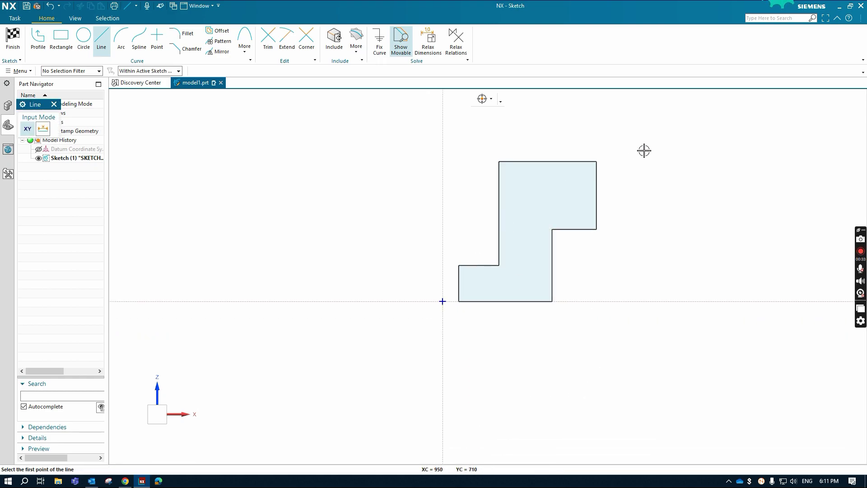
{"action": "scroll", "coordinate": [645, 150], "scroll_direction": "up", "scroll_amount": 5}
{"action": "scroll", "coordinate": [443, 171], "scroll_direction": "down", "scroll_amount": 1}
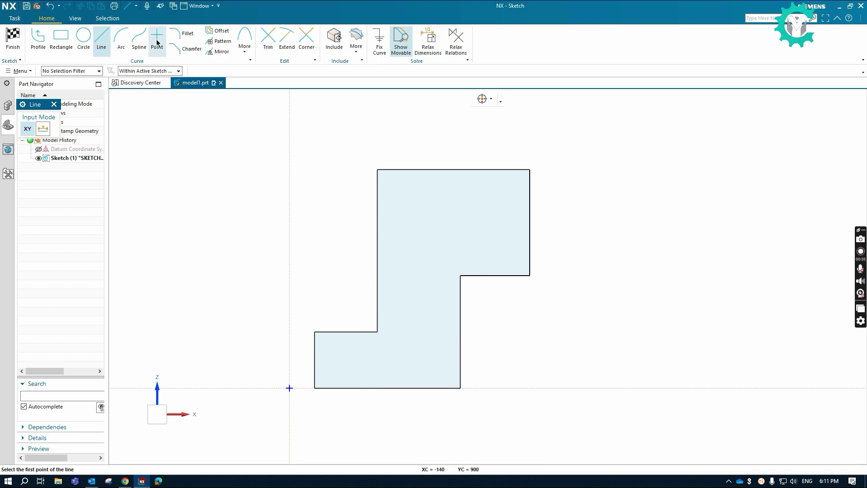
Fillet the top-left, top-right and lower-right corners with R30.
{"action": "left_click", "coordinate": [182, 33]}
{"action": "left_click_drag", "start_coordinate": [394, 194], "coordinate": [381, 196]}
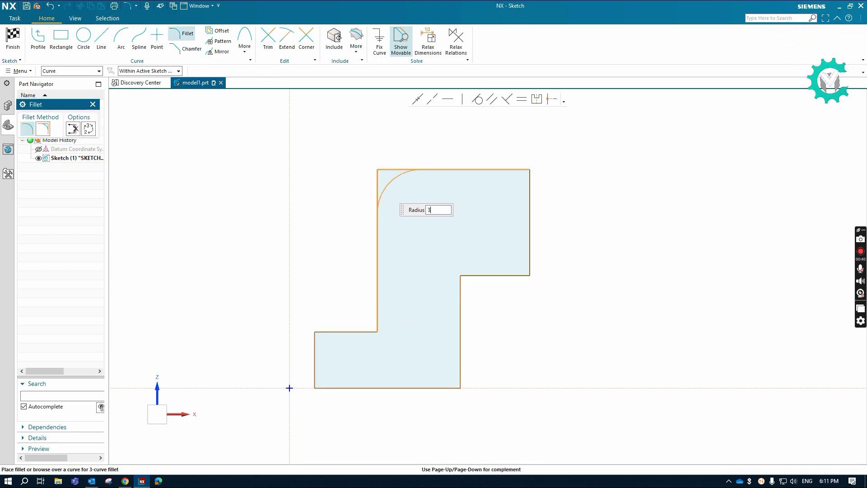
{"action": "type", "text": "0"}
{"action": "key", "text": "Return"}
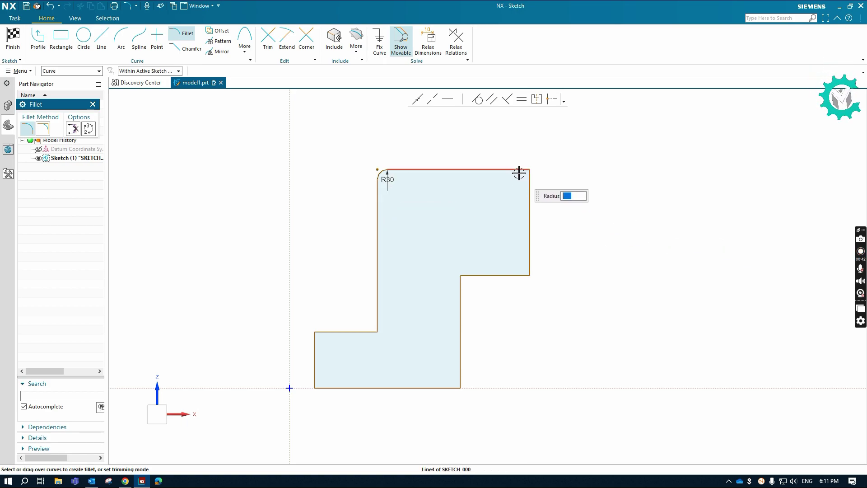
{"action": "left_click_drag", "start_coordinate": [519, 173], "coordinate": [526, 180]}
{"action": "left_click", "coordinate": [522, 180]}
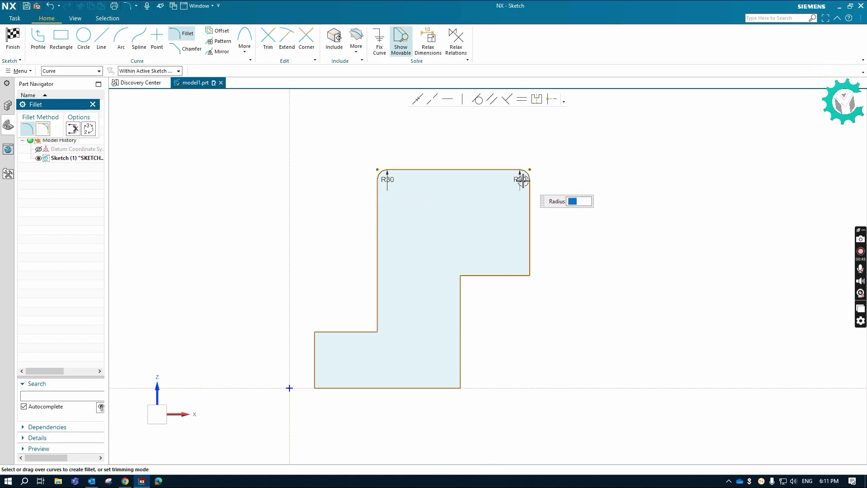
{"action": "left_click", "coordinate": [524, 272]}
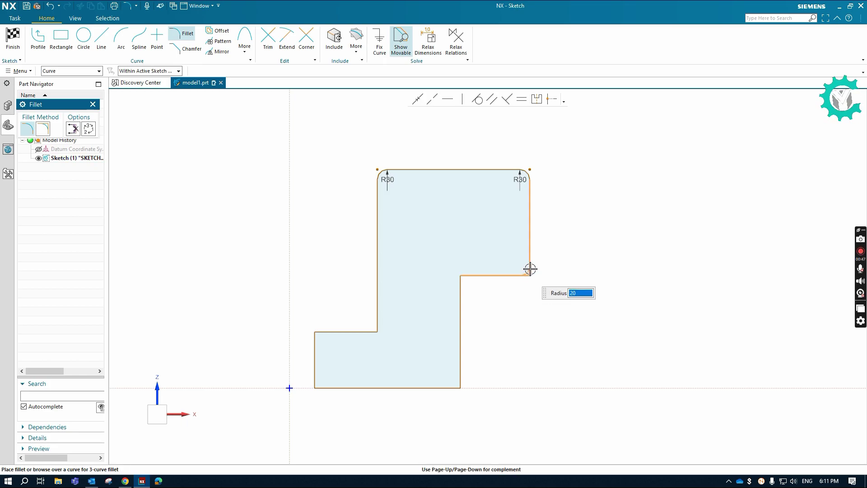
{"action": "type", "text": "0"}
{"action": "left_click", "coordinate": [519, 267]}
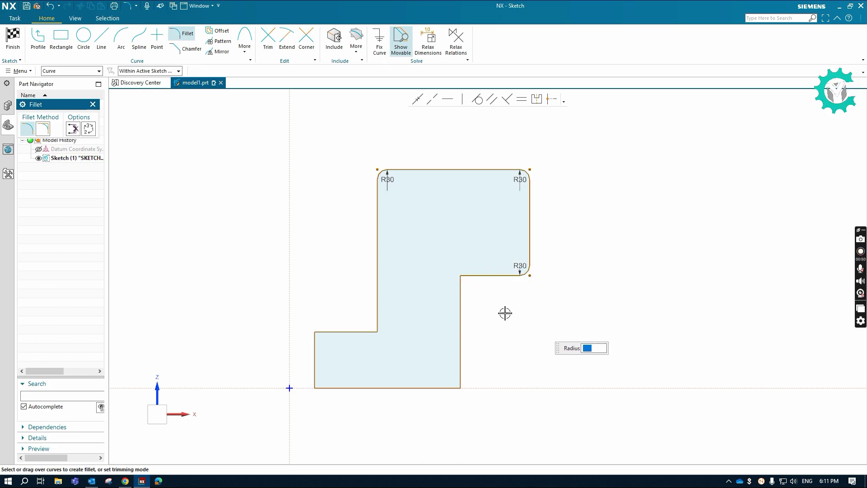
Fillet the inner step, bottom-right, bottom-left and lower-step corners with R30.
{"action": "left_click", "coordinate": [461, 277]}
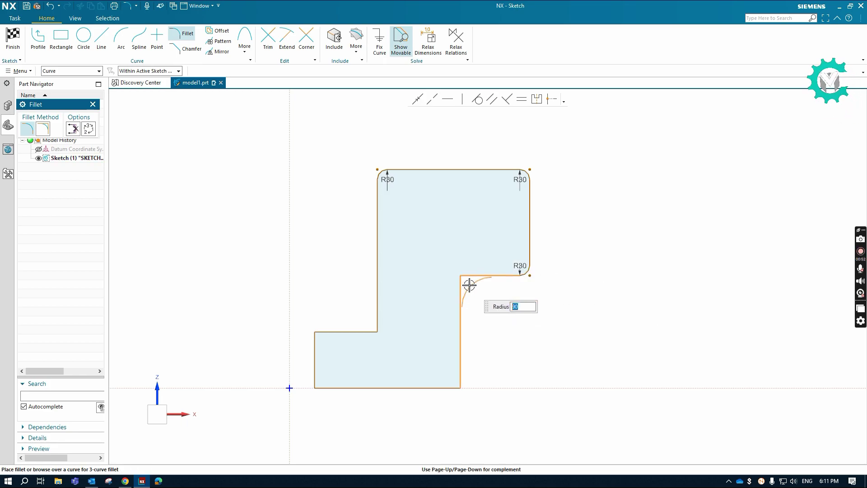
{"action": "left_click", "coordinate": [467, 283]}
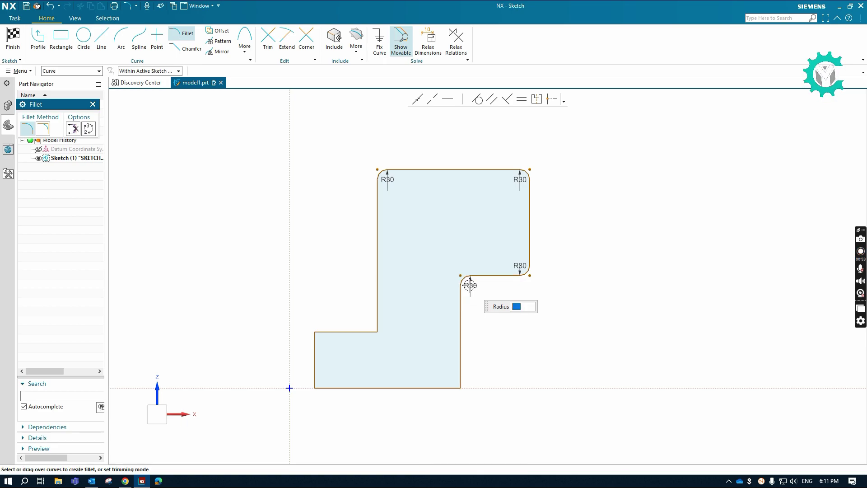
{"action": "left_click", "coordinate": [459, 378]}
{"action": "type", "text": "0"}
{"action": "left_click", "coordinate": [449, 379]}
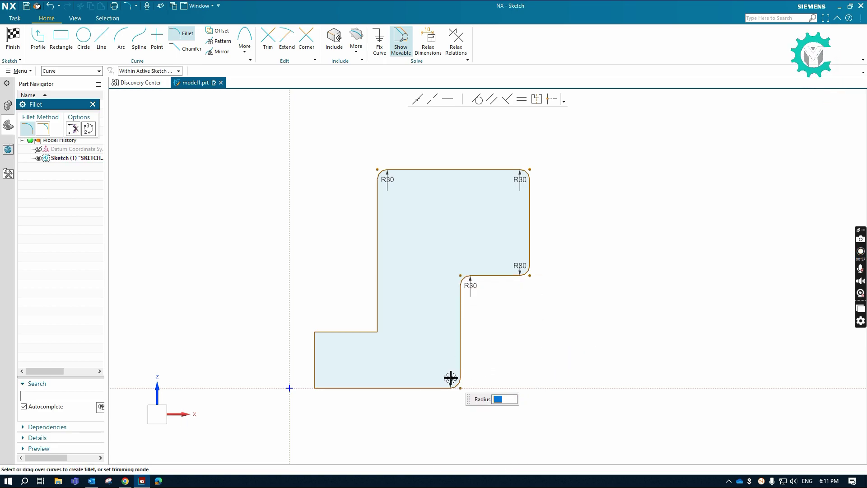
{"action": "left_click", "coordinate": [314, 370]}
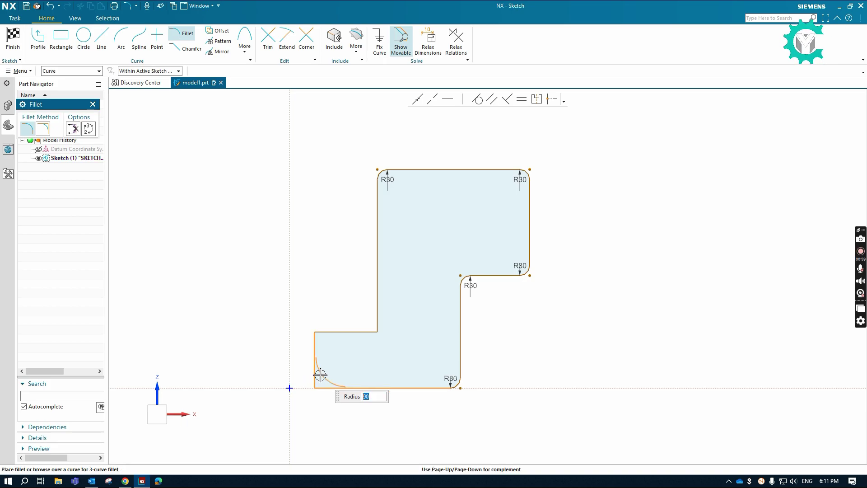
{"action": "left_click", "coordinate": [315, 373]}
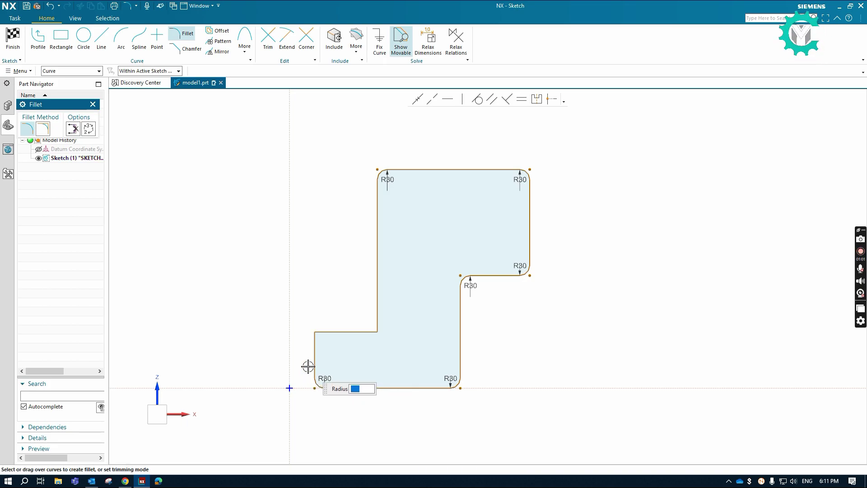
{"action": "left_click", "coordinate": [321, 339]}
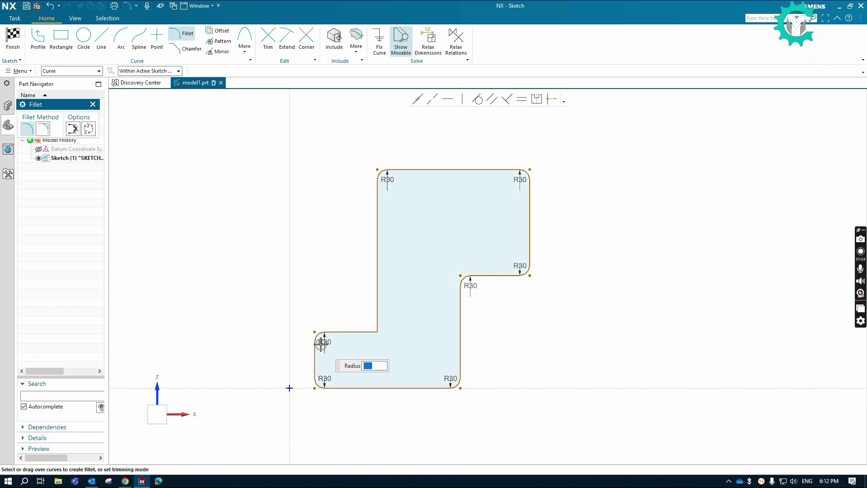
Round the inner left corner with an R100 fillet.
{"action": "left_click", "coordinate": [376, 325]}
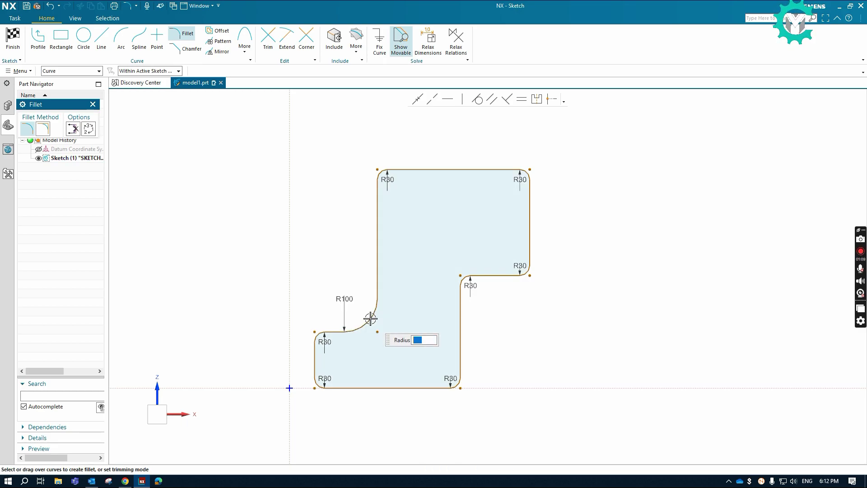
{"action": "left_click", "coordinate": [368, 315]}
{"action": "scroll", "coordinate": [461, 218], "scroll_direction": "down", "scroll_amount": 1}
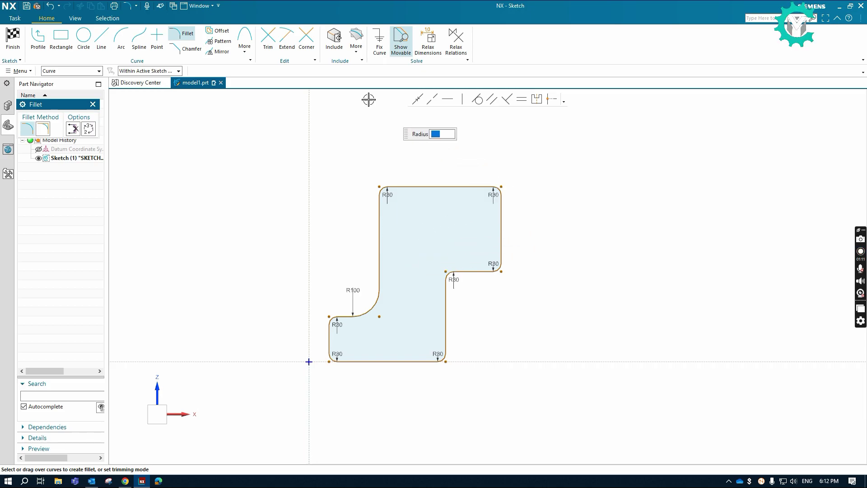
Select the whole S-shaped outline as connected curves for the offset.
{"action": "left_click", "coordinate": [208, 31]}
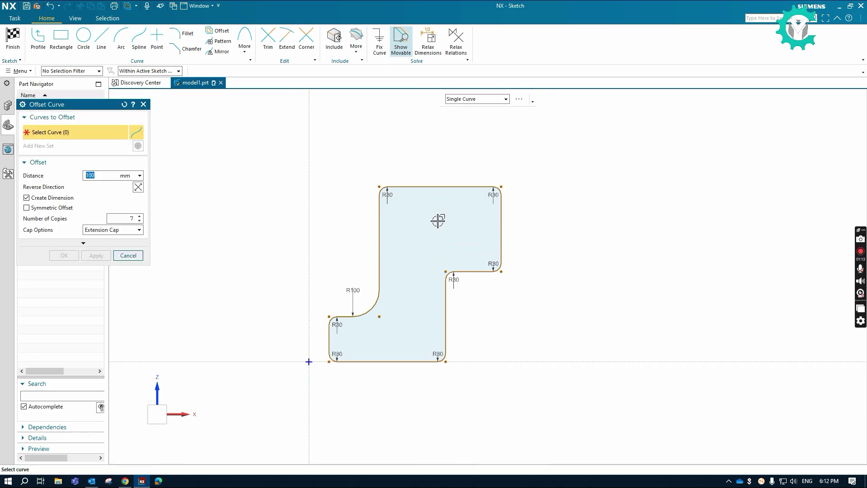
{"action": "left_click", "coordinate": [444, 186]}
{"action": "scroll", "coordinate": [492, 225], "scroll_direction": "down", "scroll_amount": 2}
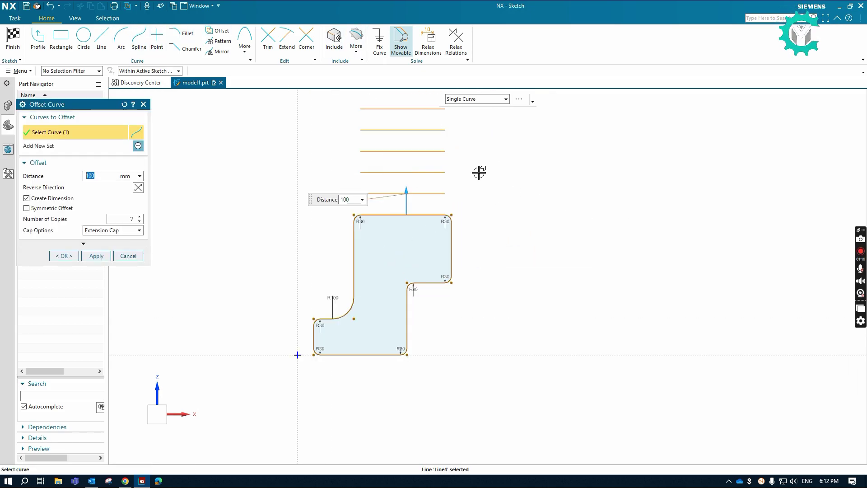
{"action": "left_click", "coordinate": [424, 215], "text": "shift"}
{"action": "left_click", "coordinate": [470, 101]}
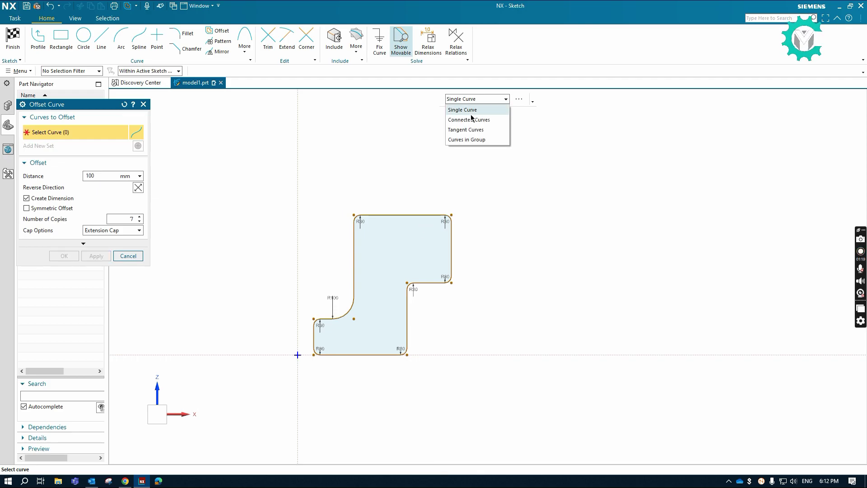
{"action": "left_click", "coordinate": [469, 118]}
{"action": "left_click", "coordinate": [400, 215]}
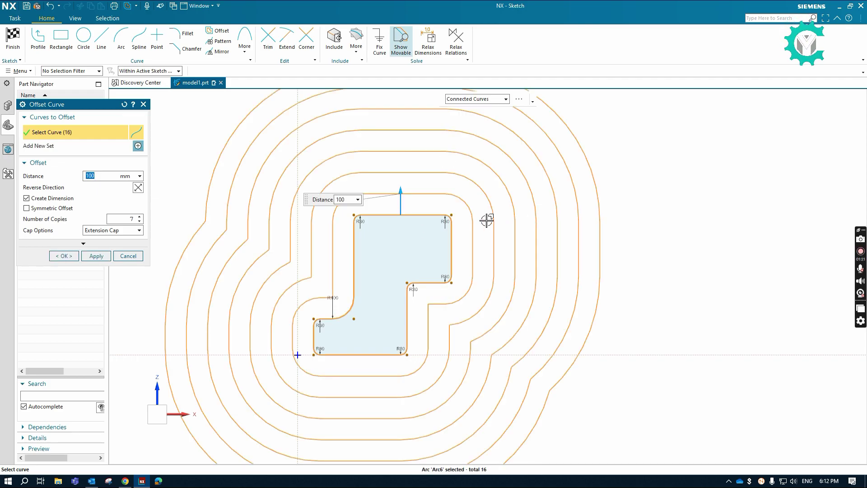
{"action": "scroll", "coordinate": [486, 220], "scroll_direction": "down", "scroll_amount": 1}
{"action": "scroll", "coordinate": [366, 313], "scroll_direction": "up", "scroll_amount": 1}
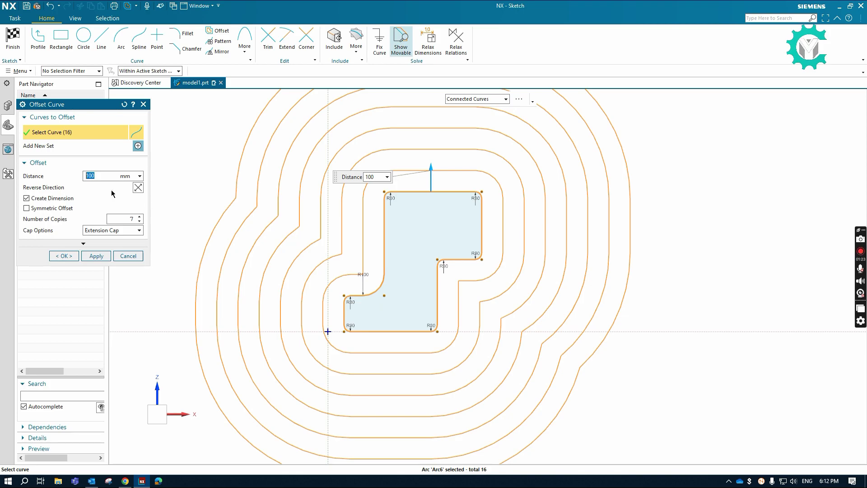
Create 2 offset copies of the outline at 100 mm spacing.
{"action": "left_click", "coordinate": [141, 221]}
{"action": "left_click", "coordinate": [139, 222]}
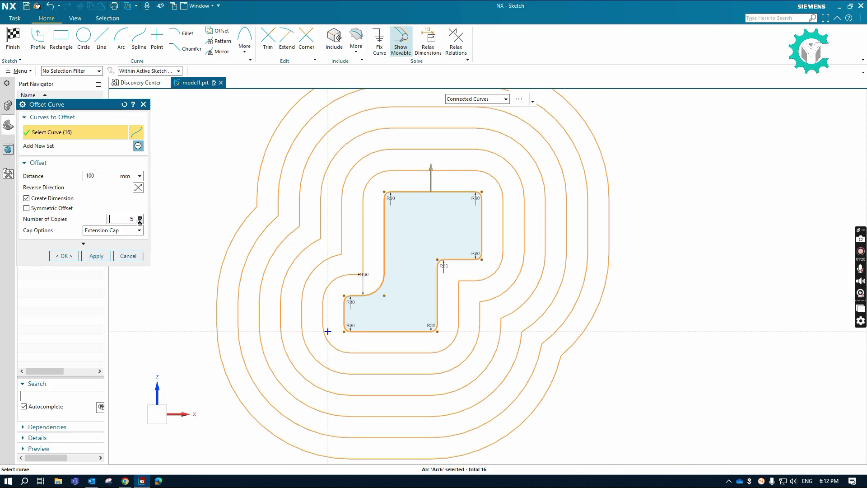
{"action": "left_click", "coordinate": [139, 221]}
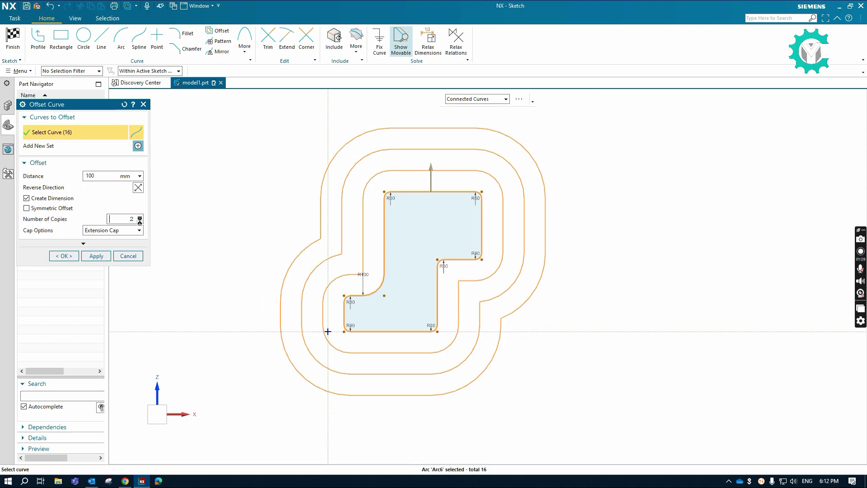
{"action": "left_click", "coordinate": [76, 261]}
{"action": "mouse_move", "coordinate": [416, 300]}
{"action": "middle_mouse_down"}
{"action": "mouse_move", "coordinate": [479, 293]}
{"action": "mouse_move", "coordinate": [417, 172]}
{"action": "middle_mouse_up"}
{"action": "left_click", "coordinate": [213, 33]}
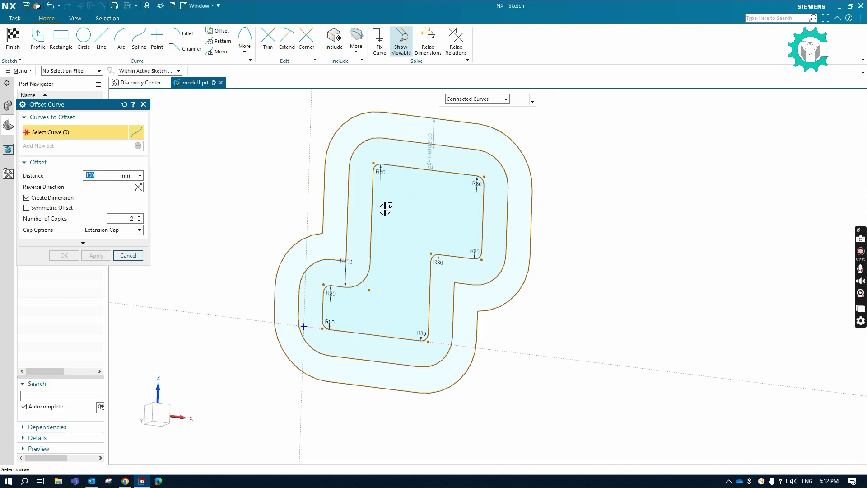
{"action": "left_click", "coordinate": [373, 200]}
Finish the sketch and cancel an extrude that picked all curves.
{"action": "middle_click", "coordinate": [399, 277]}
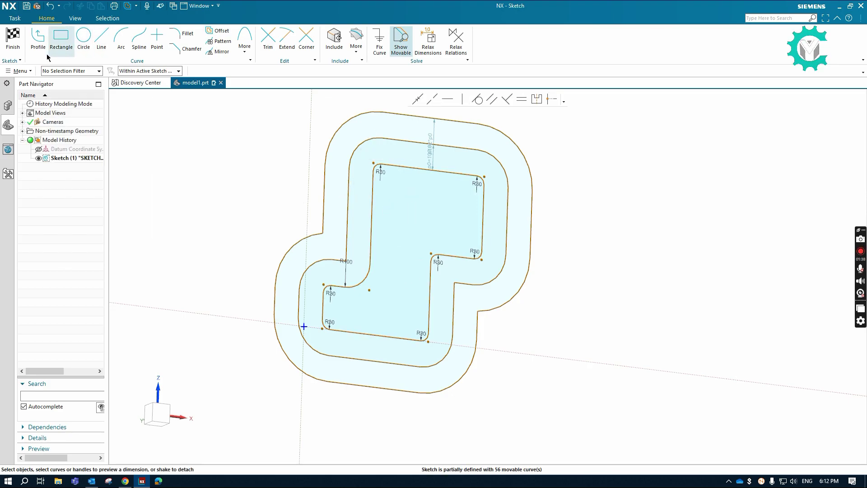
{"action": "left_click", "coordinate": [12, 39]}
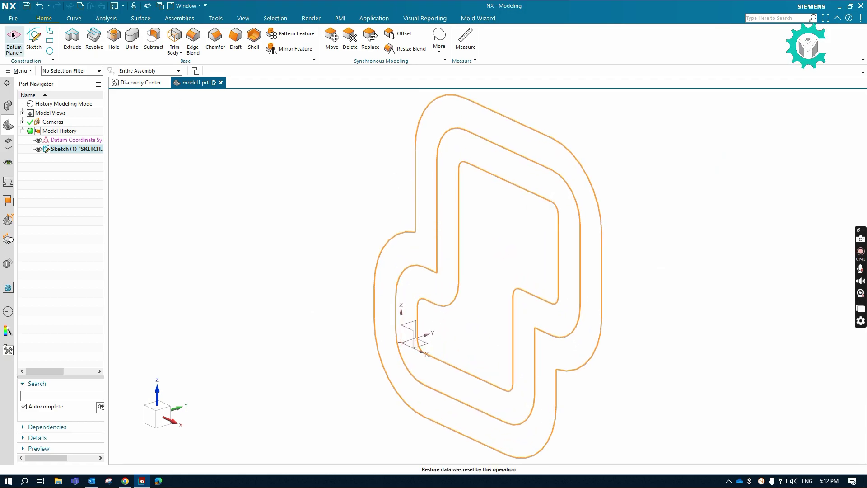
{"action": "left_click", "coordinate": [73, 37]}
{"action": "mouse_move", "coordinate": [393, 188]}
{"action": "middle_mouse_down"}
{"action": "mouse_move", "coordinate": [458, 194]}
{"action": "mouse_move", "coordinate": [499, 235]}
{"action": "mouse_move", "coordinate": [392, 192]}
{"action": "middle_mouse_up"}
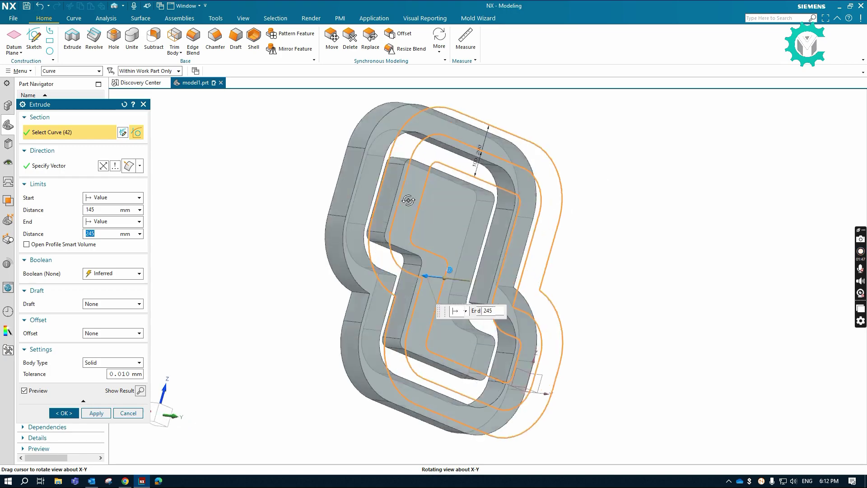
{"action": "left_click", "coordinate": [143, 104]}
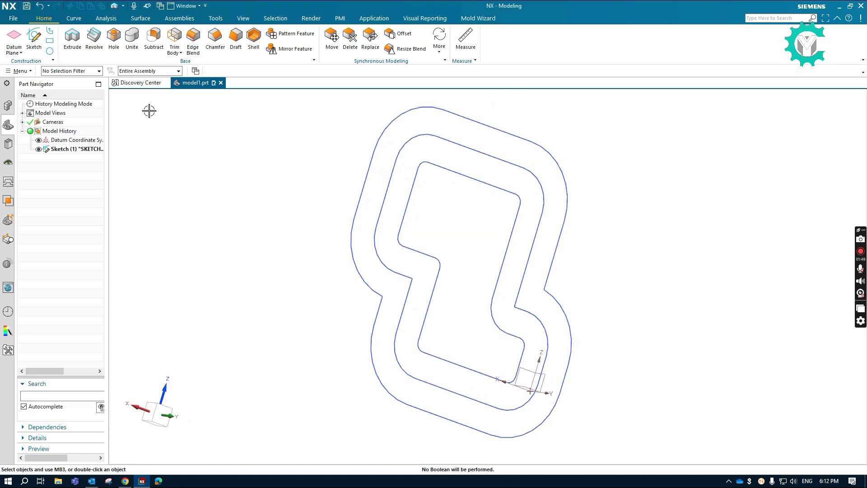
Extrude the inner profile loop with a start distance of 0.
{"action": "left_click", "coordinate": [73, 38]}
{"action": "left_click", "coordinate": [400, 212]}
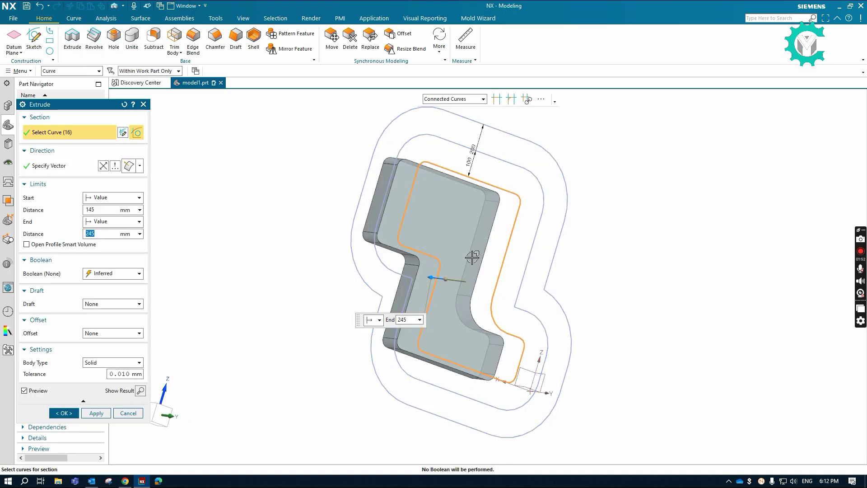
{"action": "mouse_move", "coordinate": [333, 241]}
{"action": "middle_mouse_down"}
{"action": "mouse_move", "coordinate": [351, 251]}
{"action": "mouse_move", "coordinate": [343, 255]}
{"action": "middle_mouse_up"}
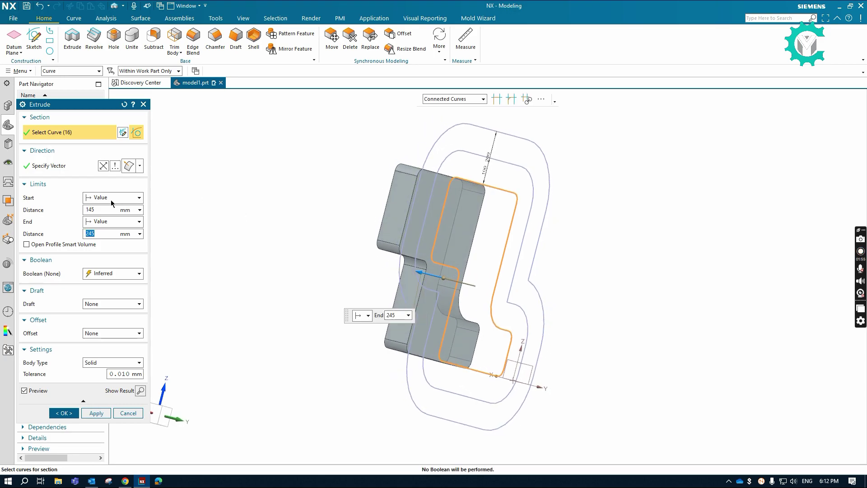
{"action": "left_click", "coordinate": [97, 210]}
{"action": "type", "text": "0"}
{"action": "key", "text": "Return"}
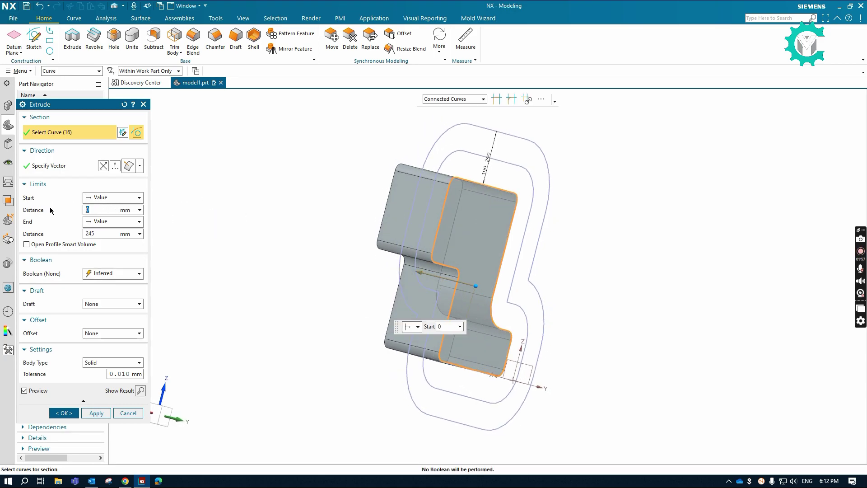
Apply the inner extrusion, then extrude the middle loop to 142 mm with Boolean None.
{"action": "left_click", "coordinate": [92, 413]}
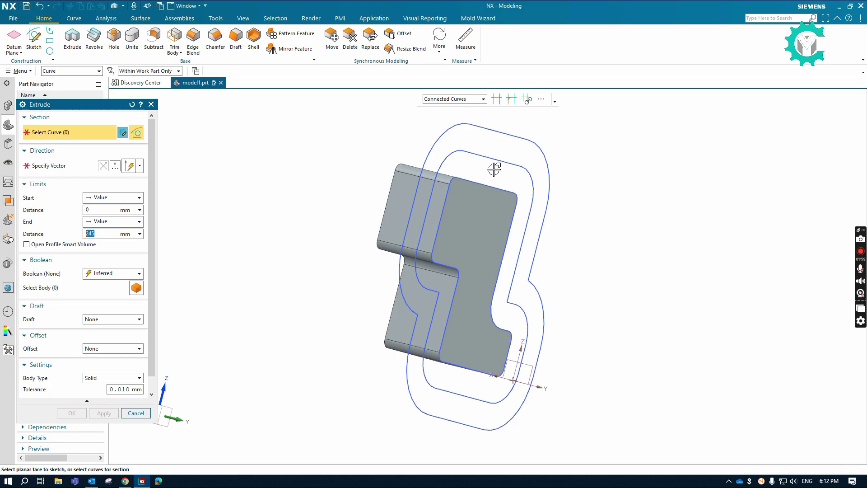
{"action": "left_click", "coordinate": [495, 159]}
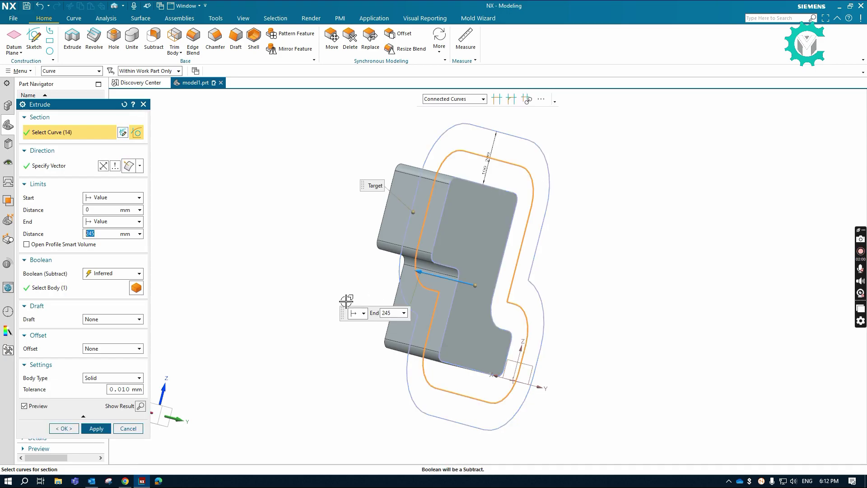
{"action": "left_click", "coordinate": [105, 276]}
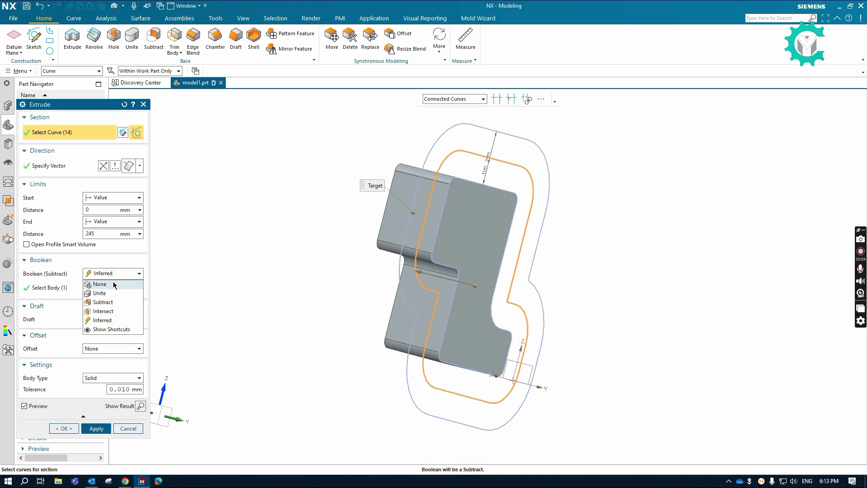
{"action": "left_click", "coordinate": [113, 282]}
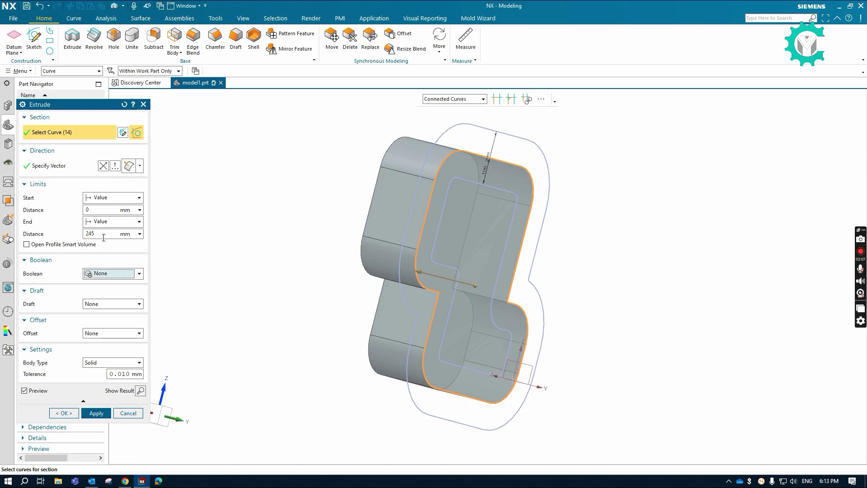
{"action": "left_click", "coordinate": [103, 235]}
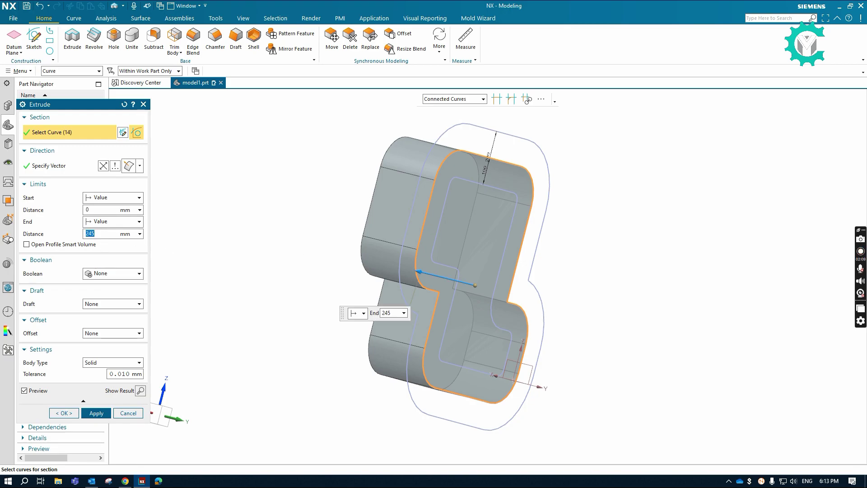
{"action": "type", "text": "142"}
{"action": "key", "text": "Return"}
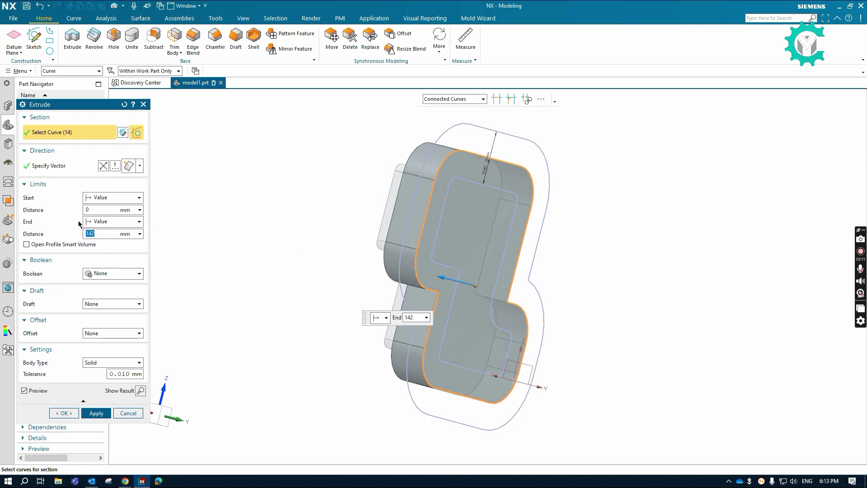
{"action": "left_click", "coordinate": [107, 413]}
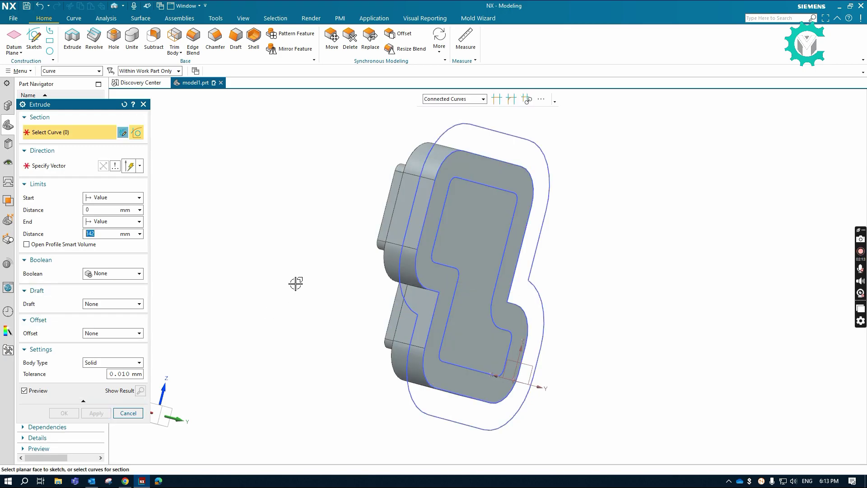
Extrude the outer loop to 42 mm as the bottom tier.
{"action": "left_click", "coordinate": [486, 132]}
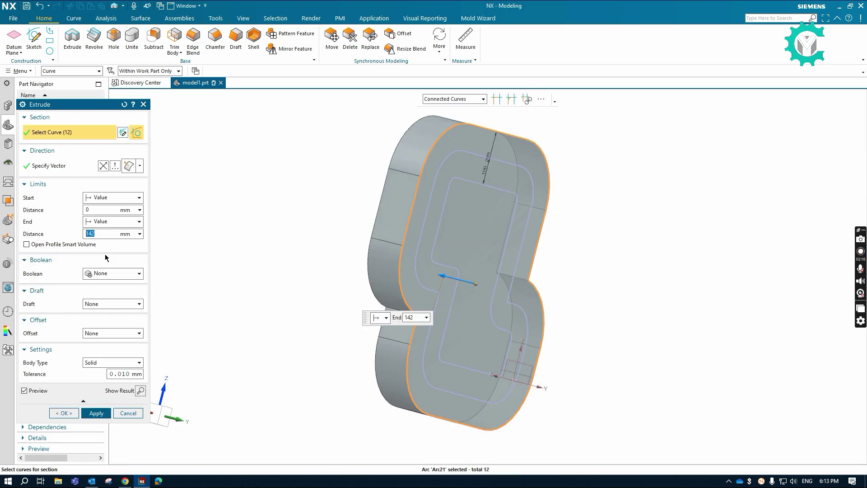
{"action": "type", "text": "42"}
{"action": "key", "text": "Return"}
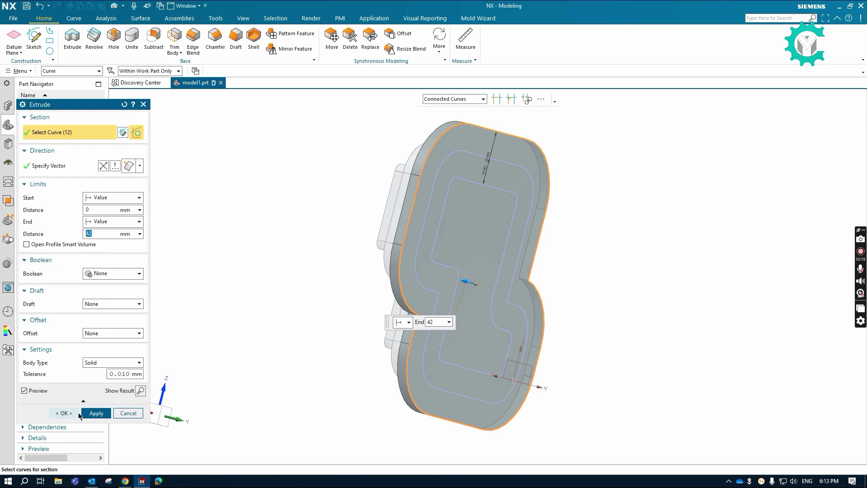
{"action": "left_click", "coordinate": [77, 413]}
{"action": "mouse_move", "coordinate": [316, 271]}
{"action": "middle_mouse_down"}
{"action": "mouse_move", "coordinate": [365, 236]}
{"action": "mouse_move", "coordinate": [401, 248]}
{"action": "middle_mouse_up"}
{"action": "scroll", "coordinate": [401, 248], "scroll_direction": "up", "scroll_amount": 3}
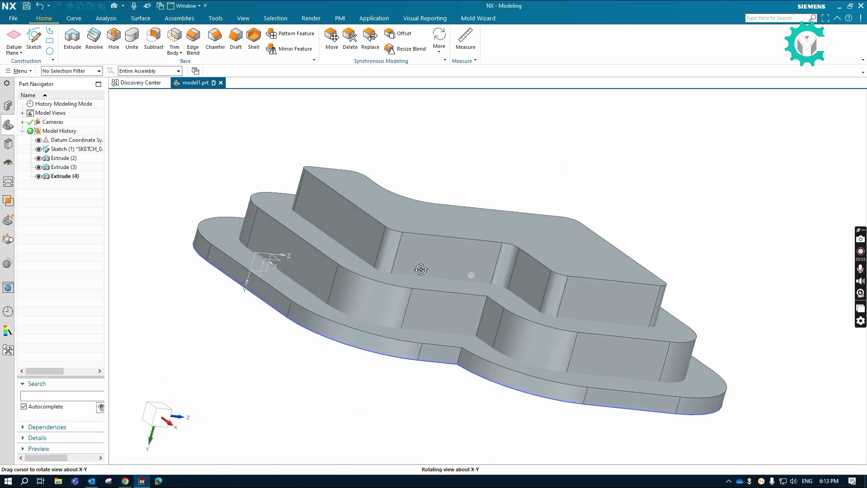
Unite the top tier with the middle tier and bottom plate, then view from the front.
{"action": "left_click", "coordinate": [132, 36]}
{"action": "left_click", "coordinate": [356, 314]}
{"action": "left_click", "coordinate": [347, 231]}
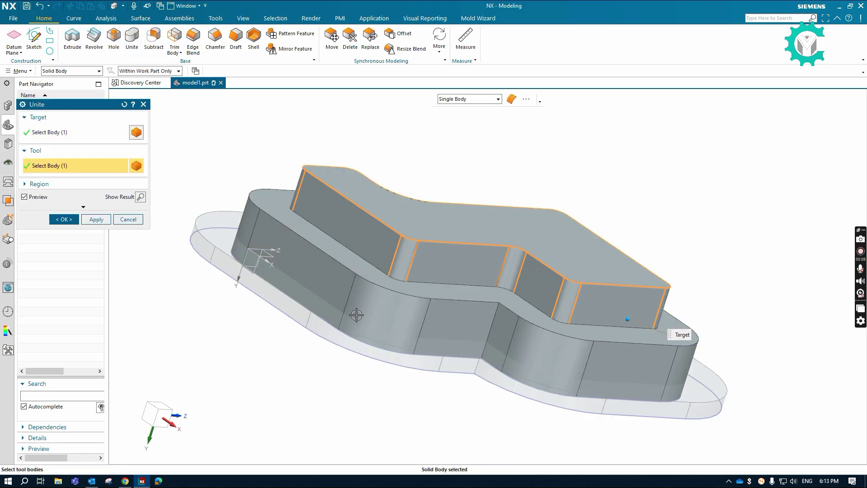
{"action": "left_click", "coordinate": [264, 267]}
{"action": "left_click", "coordinate": [63, 219]}
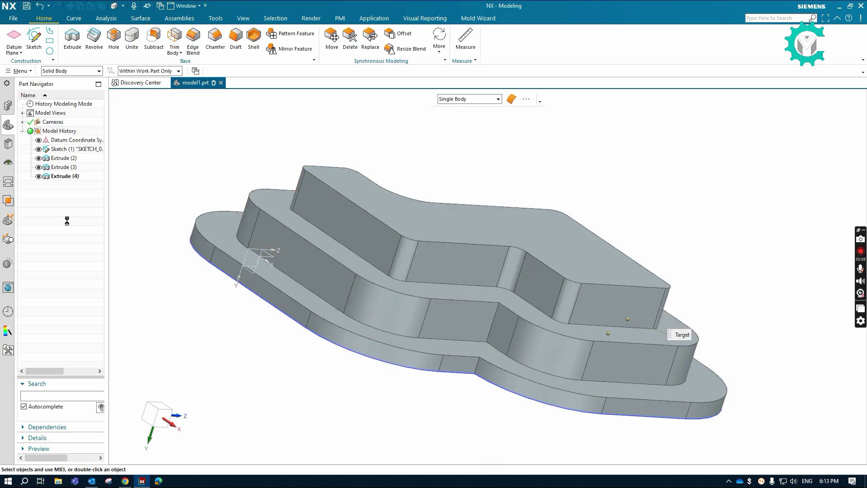
{"action": "mouse_move", "coordinate": [416, 195]}
{"action": "middle_mouse_down"}
{"action": "mouse_move", "coordinate": [407, 337]}
{"action": "mouse_move", "coordinate": [425, 348]}
{"action": "middle_mouse_up"}
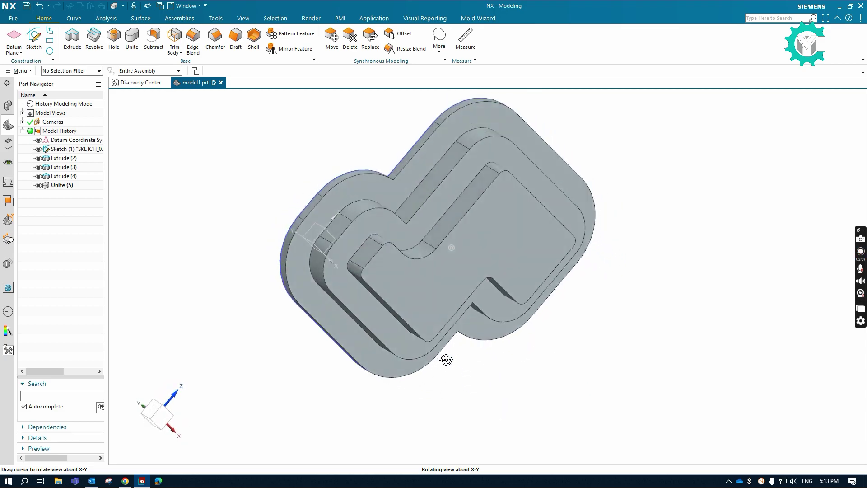
{"action": "key", "text": "ctrl+alt+f"}
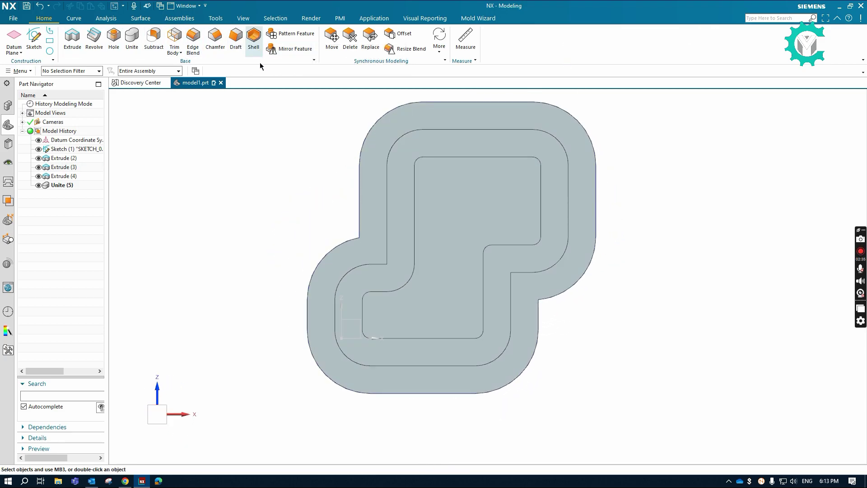
Shell the united solid with 10 mm walls, leaving the large top face open.
{"action": "left_click", "coordinate": [252, 47]}
{"action": "left_click", "coordinate": [469, 190]}
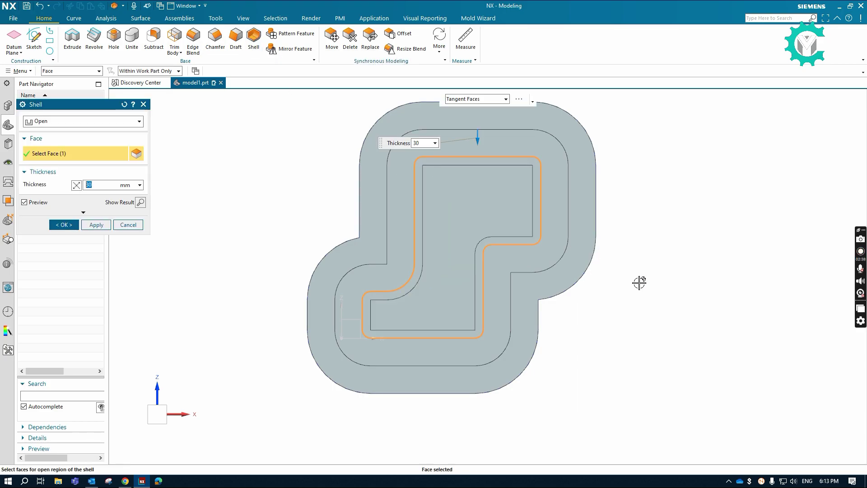
{"action": "mouse_move", "coordinate": [638, 283]}
{"action": "middle_mouse_down"}
{"action": "mouse_move", "coordinate": [622, 238]}
{"action": "mouse_move", "coordinate": [630, 233]}
{"action": "middle_mouse_up"}
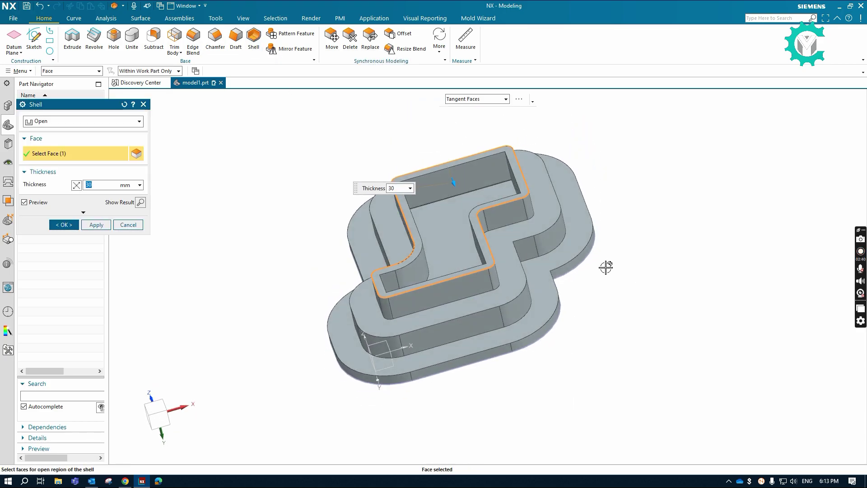
{"action": "middle_click", "coordinate": [412, 153]}
{"action": "left_click", "coordinate": [253, 39]}
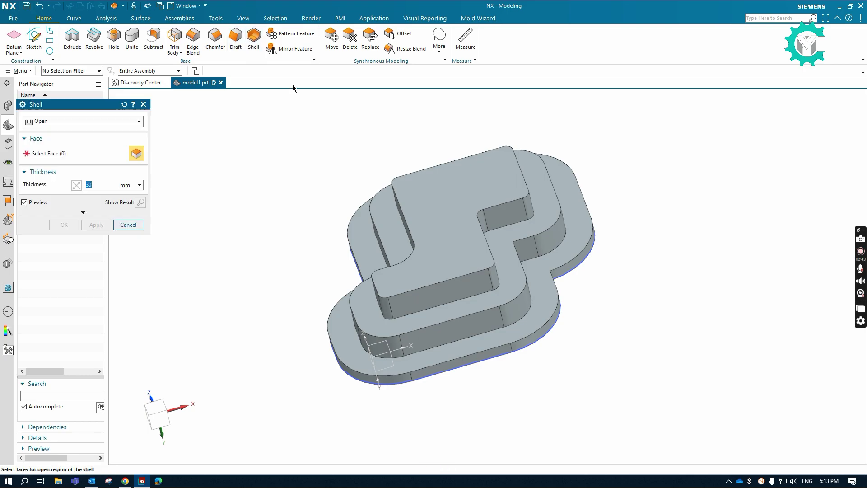
{"action": "mouse_move", "coordinate": [645, 190]}
{"action": "middle_mouse_down"}
{"action": "mouse_move", "coordinate": [651, 259]}
{"action": "mouse_move", "coordinate": [623, 223]}
{"action": "middle_mouse_up"}
{"action": "left_click", "coordinate": [496, 265]}
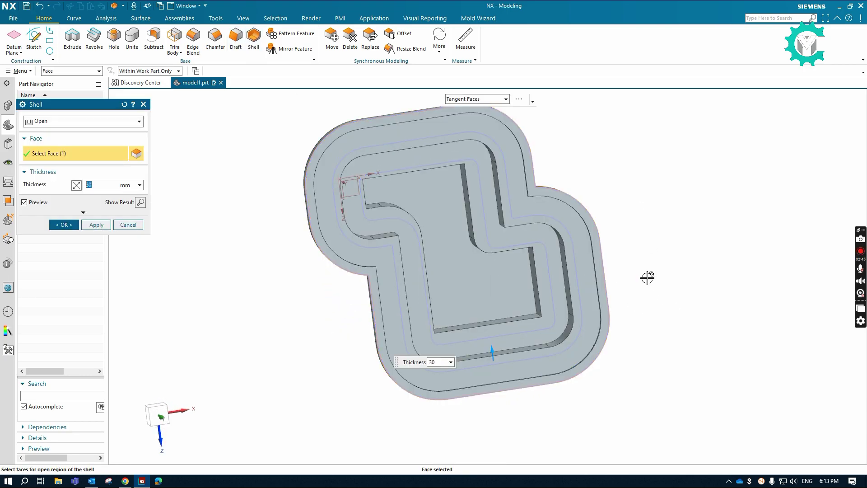
{"action": "mouse_move", "coordinate": [648, 276]}
{"action": "middle_mouse_down"}
{"action": "mouse_move", "coordinate": [629, 223]}
{"action": "mouse_move", "coordinate": [451, 212]}
{"action": "middle_mouse_up"}
{"action": "type", "text": "10"}
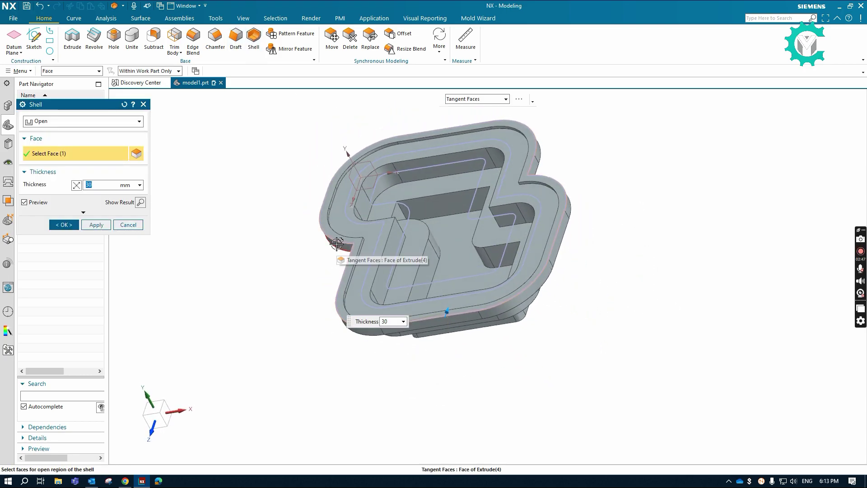
{"action": "key", "text": "Return"}
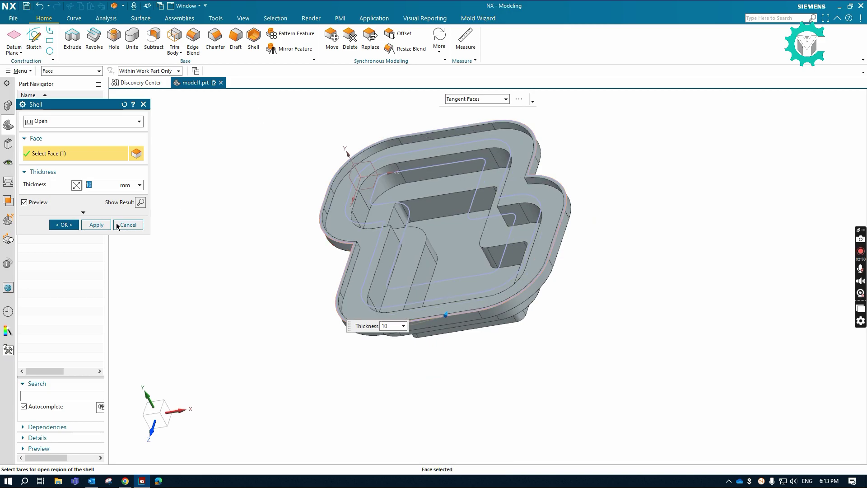
{"action": "left_click", "coordinate": [68, 229]}
Hide the construction sketch.
{"action": "mouse_move", "coordinate": [452, 212]}
{"action": "middle_mouse_down"}
{"action": "mouse_move", "coordinate": [500, 207]}
{"action": "mouse_move", "coordinate": [478, 215]}
{"action": "middle_mouse_up"}
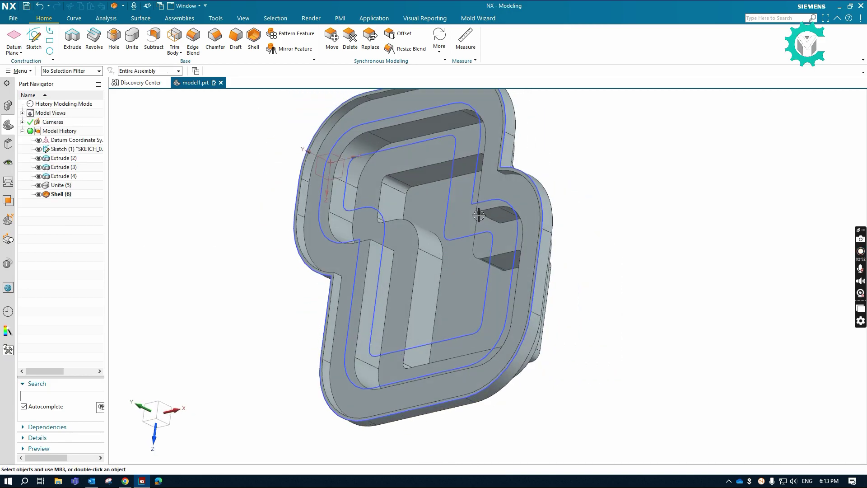
{"action": "right_click", "coordinate": [454, 191]}
{"action": "left_click", "coordinate": [465, 174]}
{"action": "mouse_move", "coordinate": [432, 188]}
{"action": "middle_mouse_down"}
{"action": "mouse_move", "coordinate": [482, 340]}
{"action": "mouse_move", "coordinate": [393, 203]}
{"action": "middle_mouse_up"}
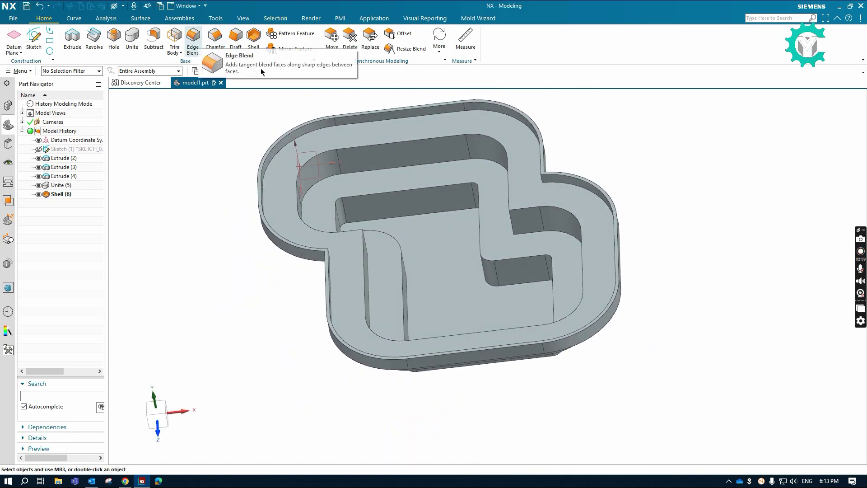
Round the first inner and outer tier edge chains with a 50 mm edge blend.
{"action": "left_click", "coordinate": [196, 41]}
{"action": "left_click", "coordinate": [433, 160]}
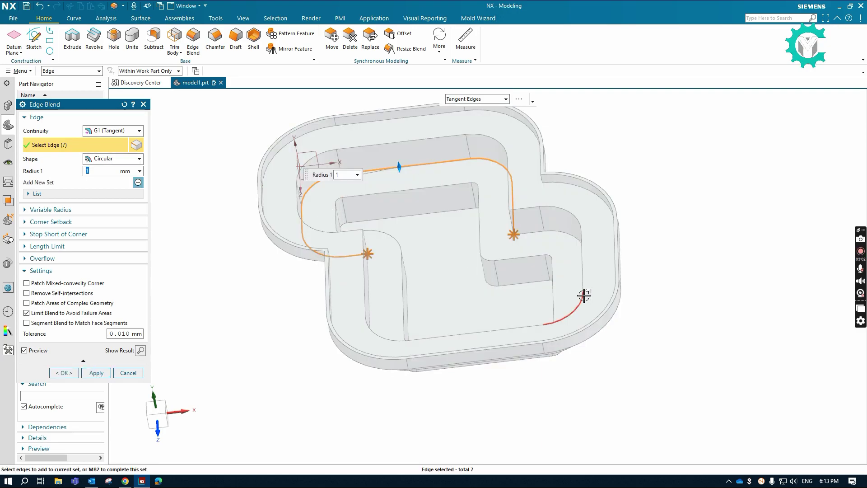
{"action": "left_click", "coordinate": [539, 235]}
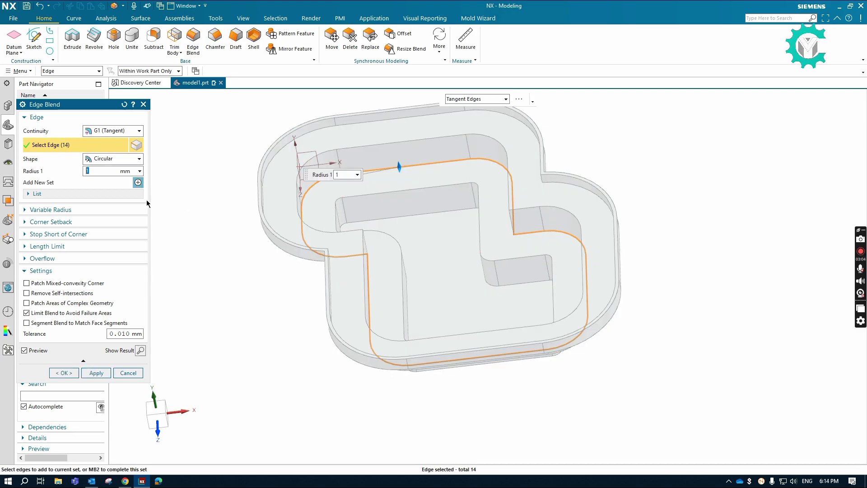
{"action": "type", "text": "0"}
{"action": "key", "text": "Return"}
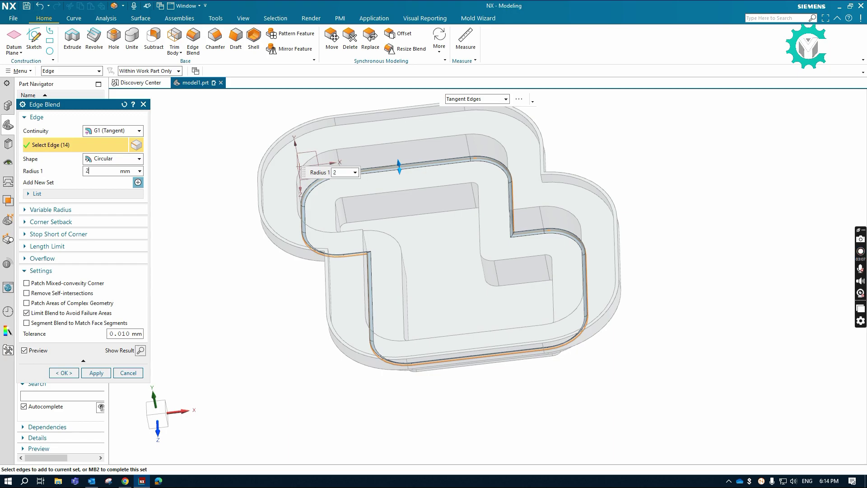
{"action": "type", "text": "0"}
{"action": "key", "text": "Return"}
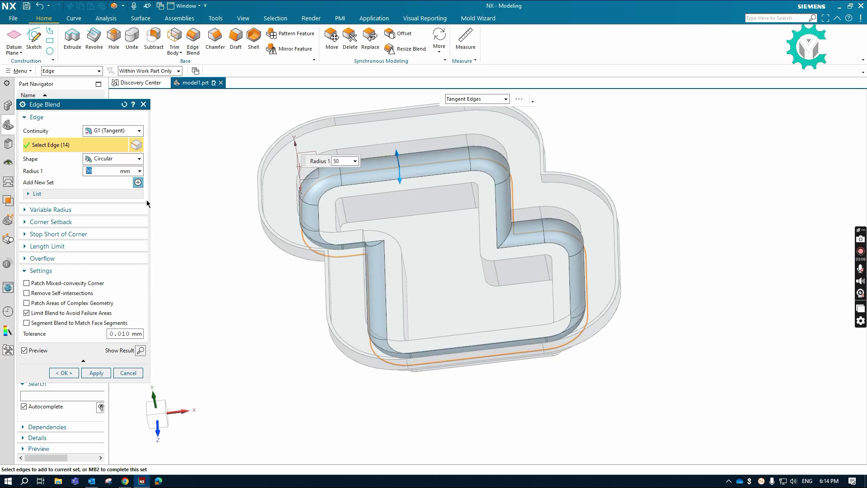
{"action": "left_click", "coordinate": [489, 111]}
{"action": "left_click", "coordinate": [576, 185]}
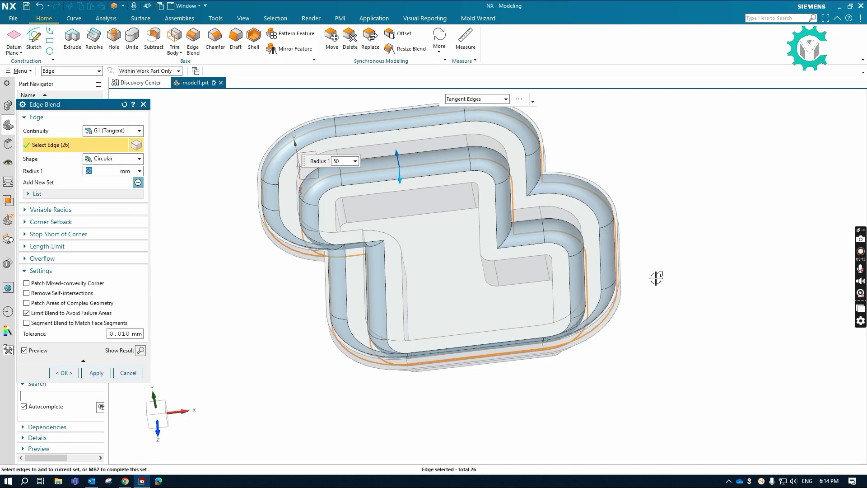
{"action": "left_click", "coordinate": [98, 373]}
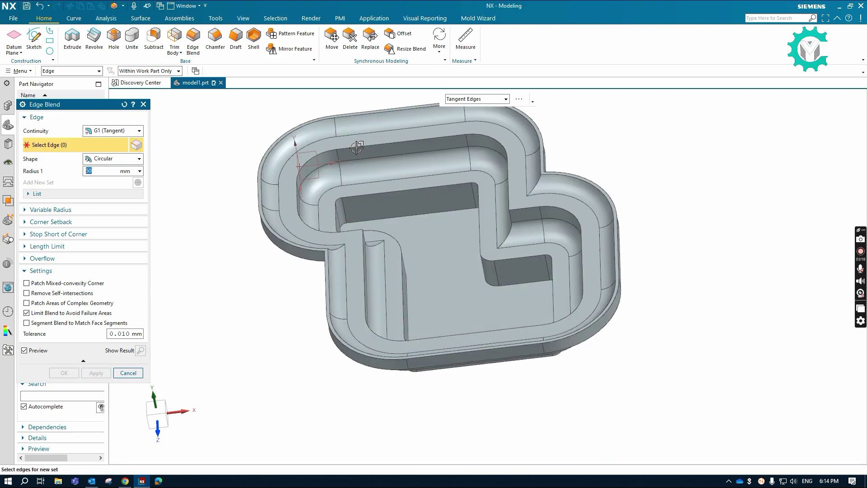
Blend the inner pocket edge chains and then the pocket floor edges at 50 mm.
{"action": "left_click", "coordinate": [497, 207]}
{"action": "left_click", "coordinate": [545, 217]}
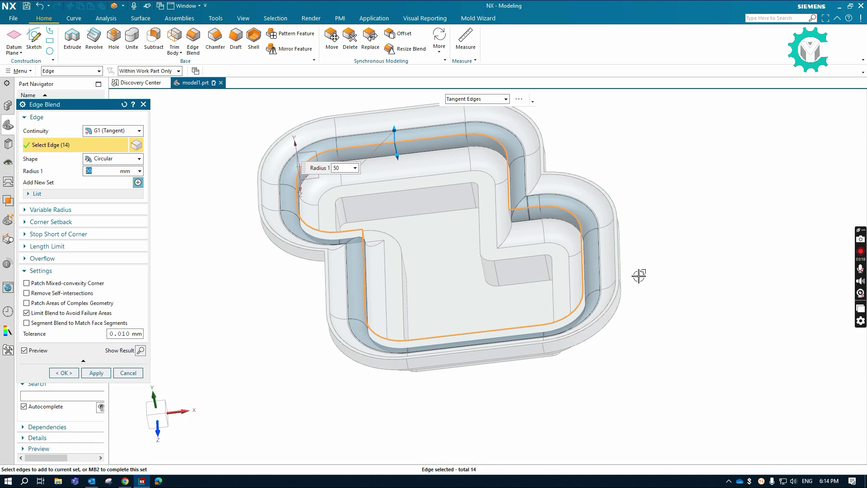
{"action": "middle_click_drag", "start_coordinate": [623, 264], "coordinate": [441, 257]}
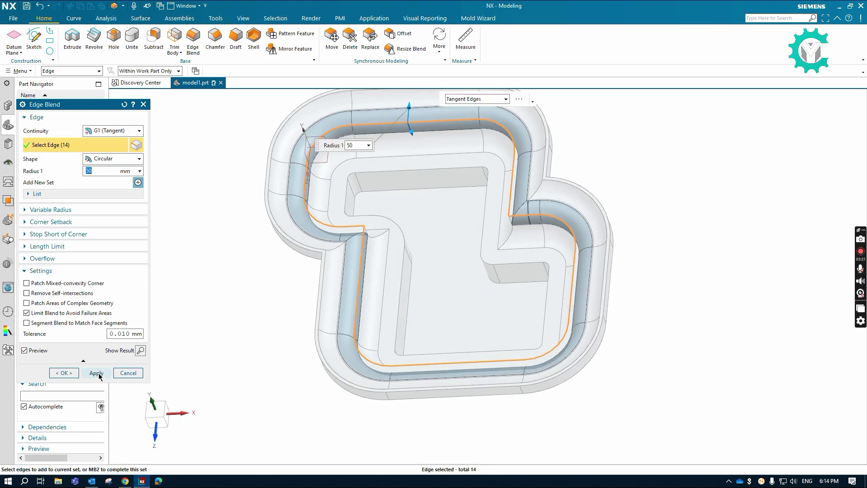
{"action": "left_click", "coordinate": [96, 373]}
{"action": "left_click", "coordinate": [478, 255]}
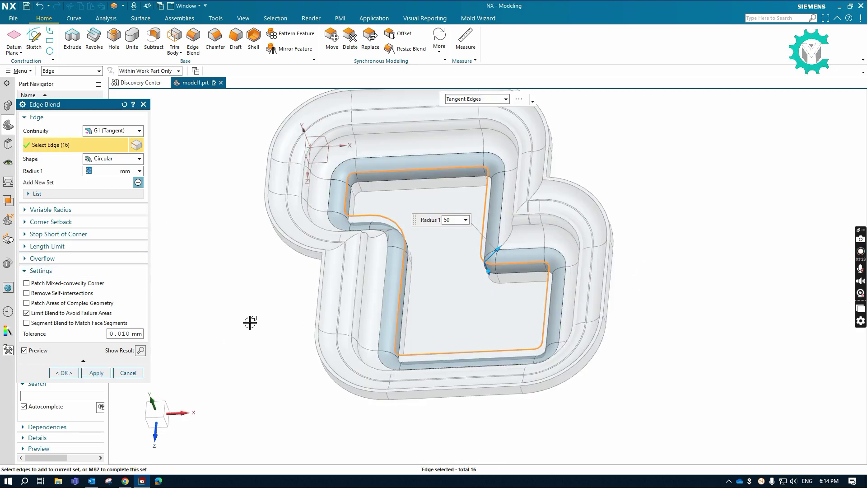
{"action": "left_click", "coordinate": [72, 372]}
{"action": "mouse_move", "coordinate": [443, 258]}
{"action": "middle_mouse_down"}
{"action": "mouse_move", "coordinate": [328, 233]}
{"action": "mouse_move", "coordinate": [341, 313]}
{"action": "mouse_move", "coordinate": [319, 327]}
{"action": "middle_mouse_up"}
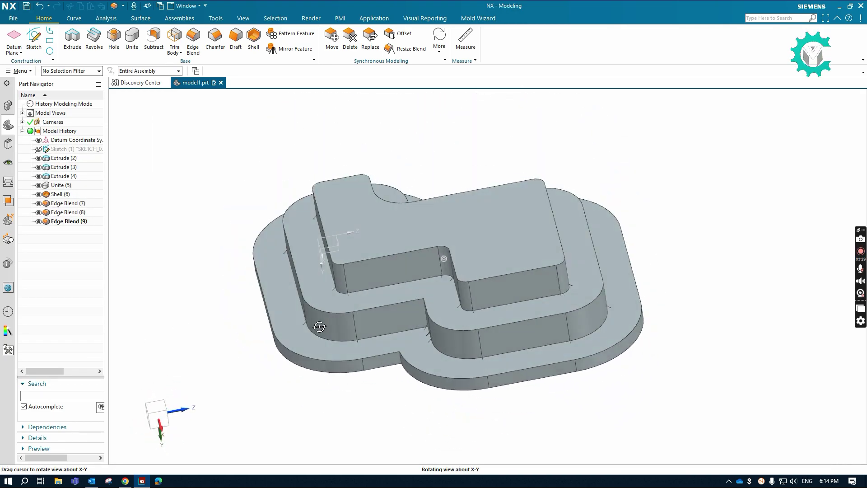
Blend the top tier's full edge loop at 50 mm.
{"action": "left_click", "coordinate": [195, 36]}
{"action": "left_click", "coordinate": [338, 268]}
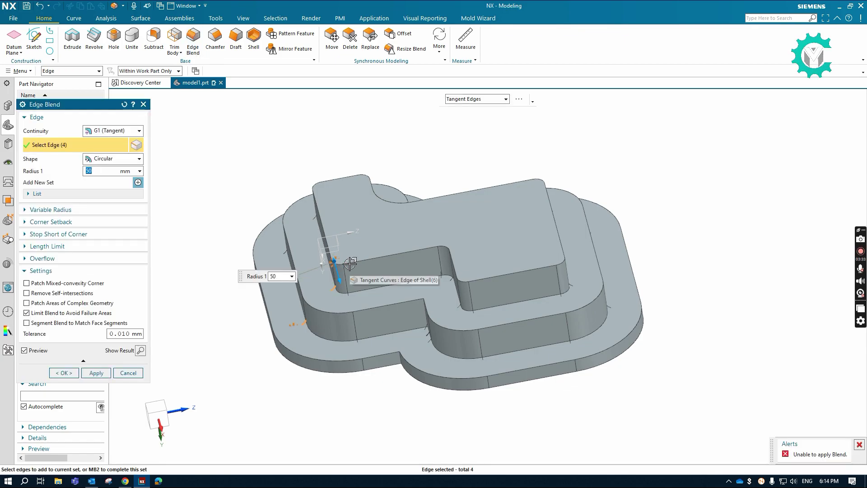
{"action": "left_click", "coordinate": [356, 261]}
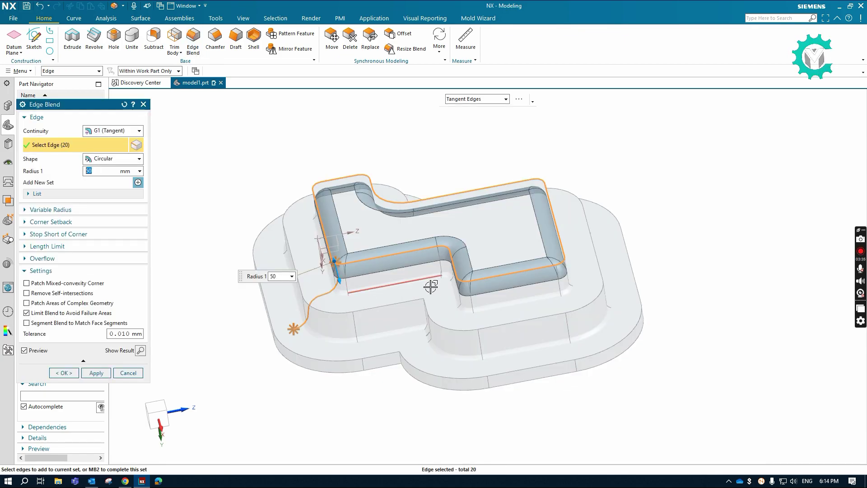
{"action": "left_click", "coordinate": [92, 370]}
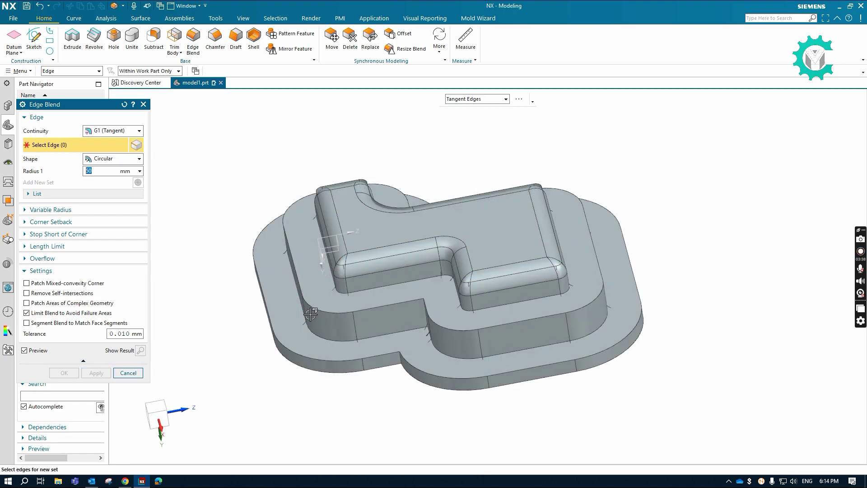
Blend the middle tier's and bottom tier's edge loops at 50 mm.
{"action": "left_click", "coordinate": [326, 301]}
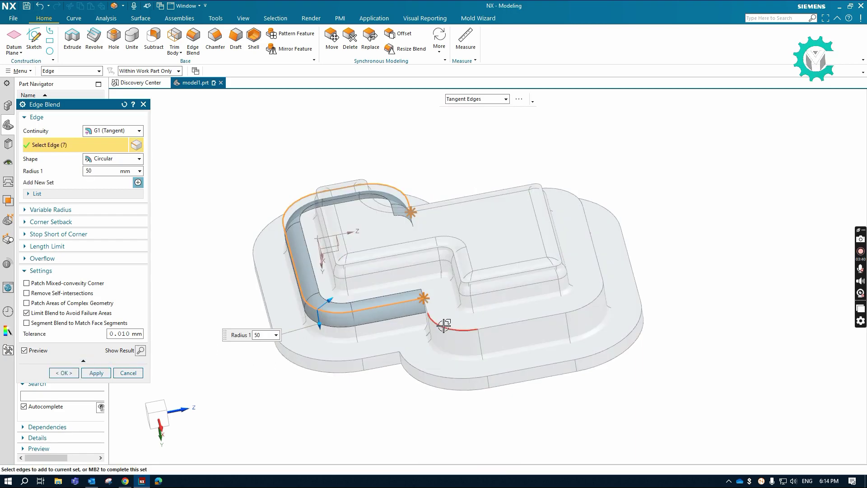
{"action": "left_click", "coordinate": [443, 325]}
{"action": "left_click", "coordinate": [104, 374]}
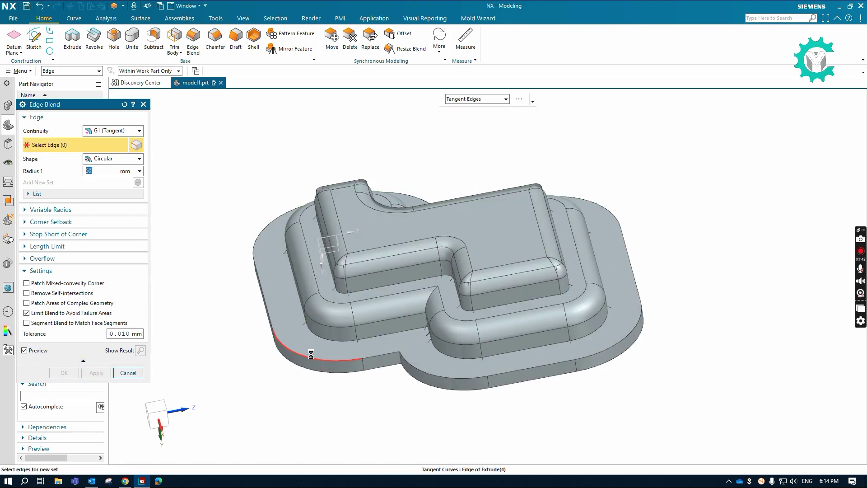
{"action": "left_click", "coordinate": [289, 357]}
{"action": "left_click", "coordinate": [418, 369]}
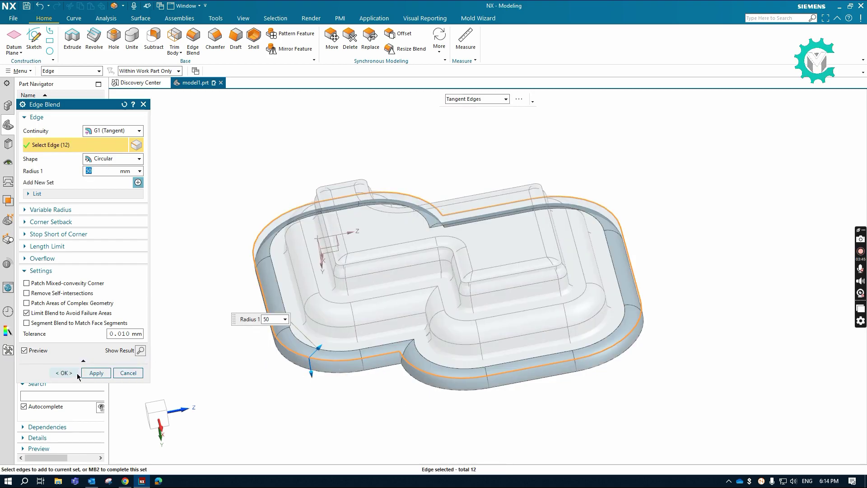
{"action": "left_click", "coordinate": [83, 373]}
{"action": "mouse_move", "coordinate": [401, 348]}
{"action": "middle_mouse_down"}
{"action": "mouse_move", "coordinate": [491, 310]}
{"action": "mouse_move", "coordinate": [167, 362]}
{"action": "mouse_move", "coordinate": [356, 210]}
{"action": "middle_mouse_up"}
Dismiss the Edge Blend tool and orbit and zoom to inspect the blended shell from near-top.
{"action": "left_click", "coordinate": [128, 372]}
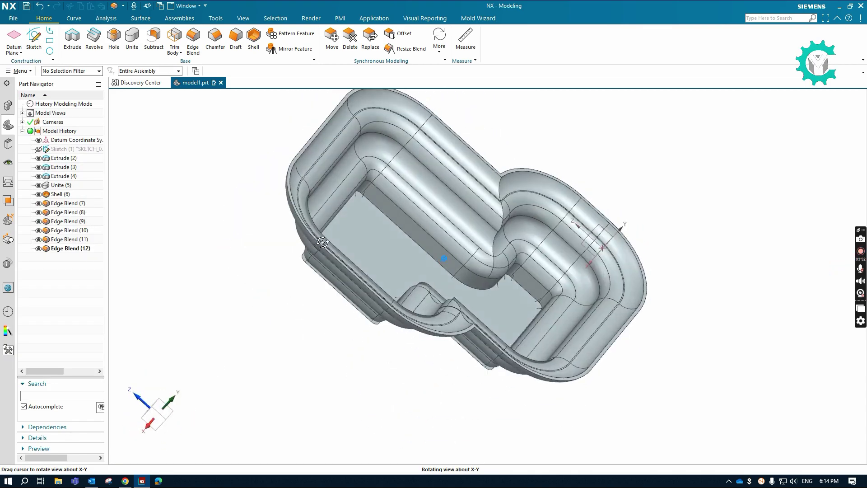
{"action": "mouse_move", "coordinate": [284, 224]}
{"action": "middle_mouse_down"}
{"action": "mouse_move", "coordinate": [593, 203]}
{"action": "mouse_move", "coordinate": [522, 329]}
{"action": "mouse_move", "coordinate": [498, 333]}
{"action": "middle_mouse_up"}
{"action": "scroll", "coordinate": [544, 201], "scroll_direction": "up", "scroll_amount": 3}
{"action": "scroll", "coordinate": [544, 201], "scroll_direction": "down", "scroll_amount": 3}
{"action": "scroll", "coordinate": [524, 189], "scroll_direction": "down", "scroll_amount": 3}
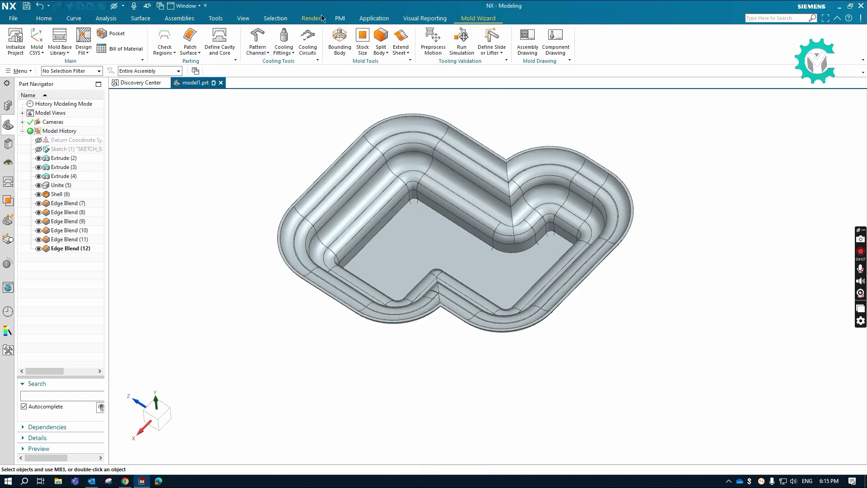
Change the solid body's display colour to blue with Edit Object Display, then orbit to view it.
{"action": "left_click", "coordinate": [243, 18]}
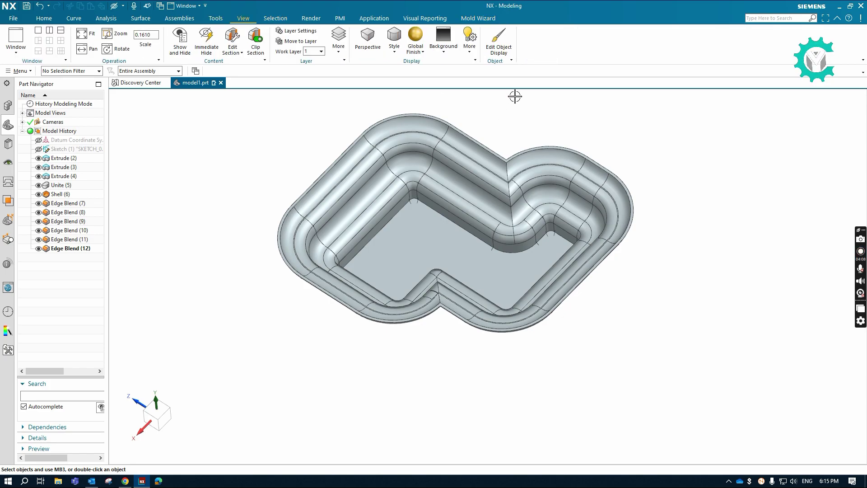
{"action": "left_click", "coordinate": [493, 42]}
{"action": "left_click", "coordinate": [453, 189]}
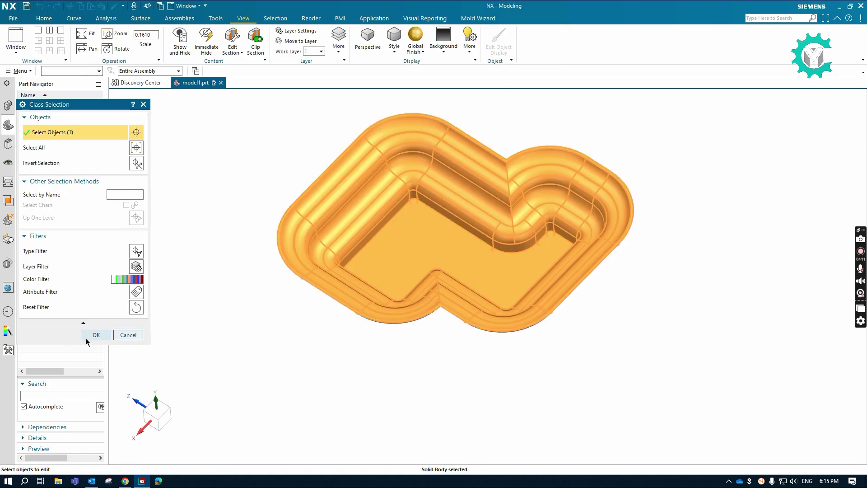
{"action": "left_click", "coordinate": [89, 335]}
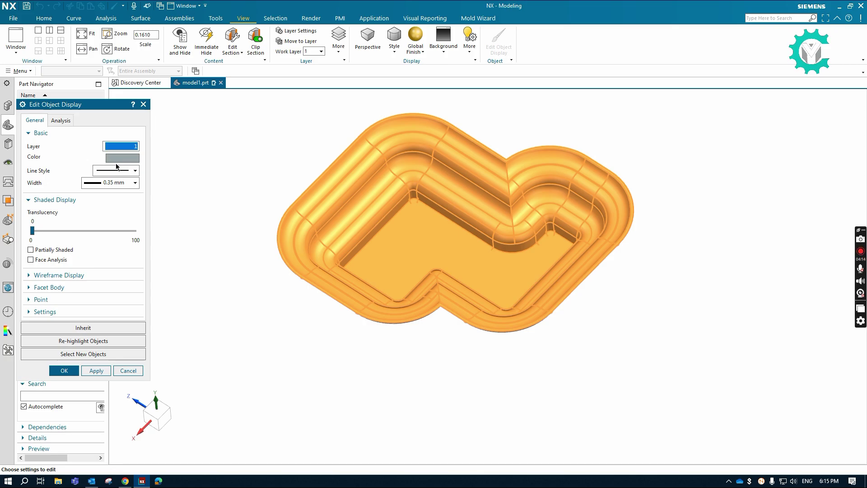
{"action": "left_click", "coordinate": [126, 158]}
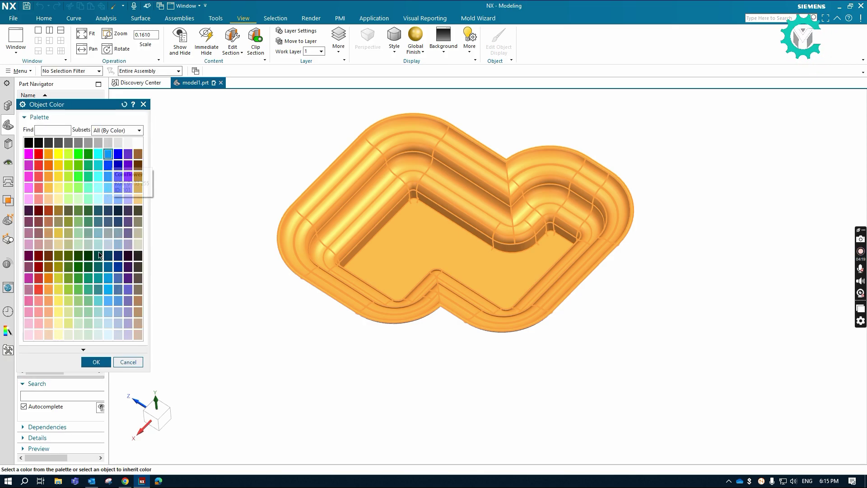
{"action": "left_click", "coordinate": [96, 361]}
{"action": "left_click", "coordinate": [70, 373]}
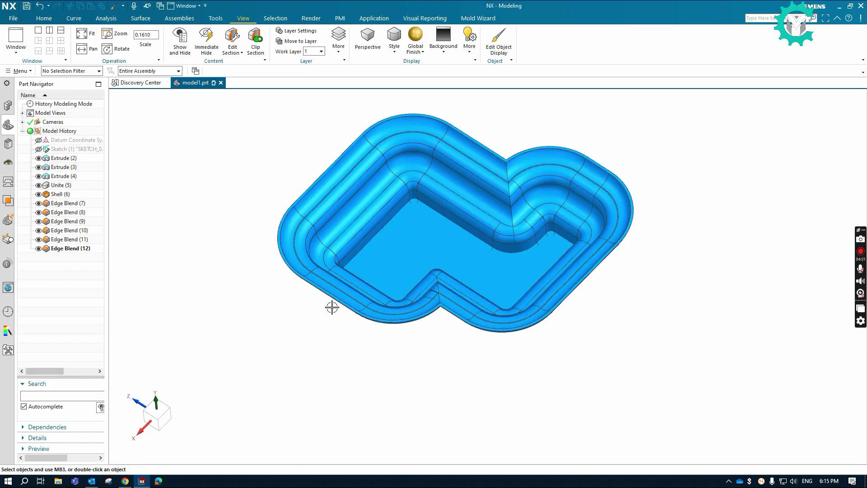
{"action": "mouse_move", "coordinate": [331, 305]}
{"action": "middle_mouse_down"}
{"action": "mouse_move", "coordinate": [520, 148]}
{"action": "mouse_move", "coordinate": [469, 120]}
{"action": "mouse_move", "coordinate": [468, 155]}
{"action": "mouse_move", "coordinate": [484, 180]}
{"action": "mouse_move", "coordinate": [524, 207]}
{"action": "mouse_move", "coordinate": [491, 188]}
{"action": "mouse_move", "coordinate": [532, 151]}
{"action": "mouse_move", "coordinate": [505, 116]}
{"action": "mouse_move", "coordinate": [509, 298]}
{"action": "mouse_move", "coordinate": [553, 250]}
{"action": "mouse_move", "coordinate": [554, 230]}
{"action": "mouse_move", "coordinate": [501, 246]}
{"action": "mouse_move", "coordinate": [478, 345]}
{"action": "middle_mouse_up"}
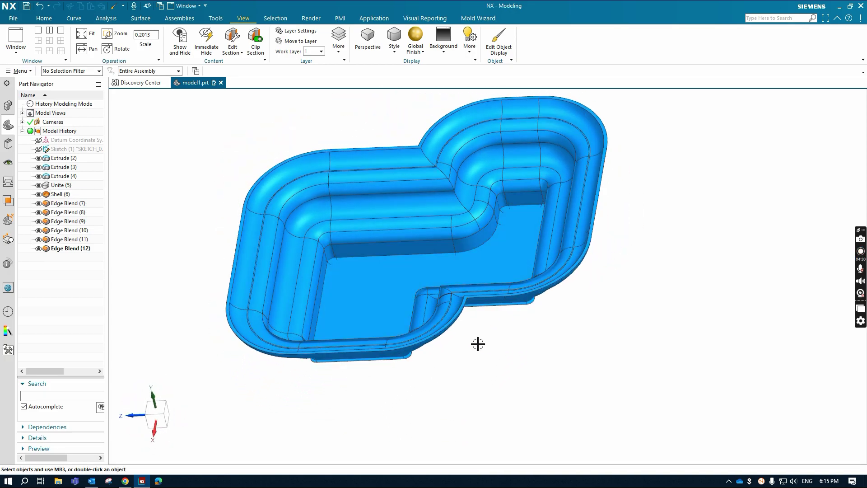
{"action": "scroll", "coordinate": [376, 157], "scroll_direction": "down", "scroll_amount": 2}
{"action": "mouse_move", "coordinate": [375, 157]}
{"action": "middle_mouse_down"}
{"action": "mouse_move", "coordinate": [406, 199]}
{"action": "mouse_move", "coordinate": [401, 168]}
{"action": "middle_mouse_up"}
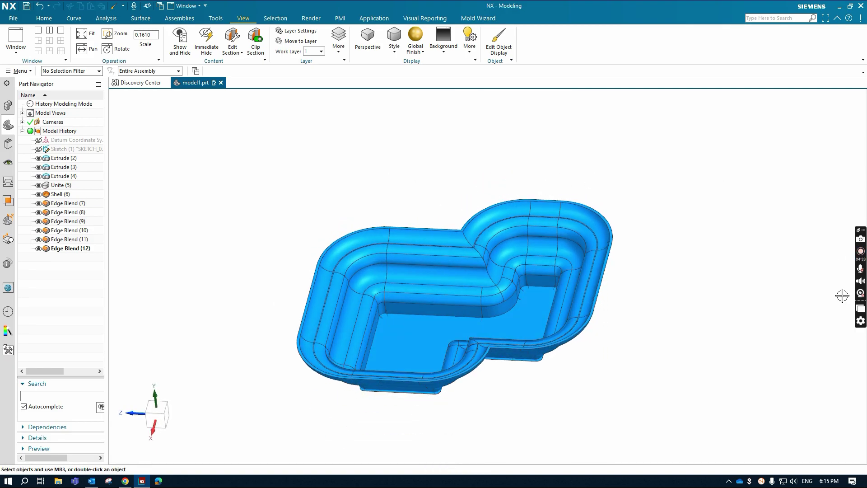